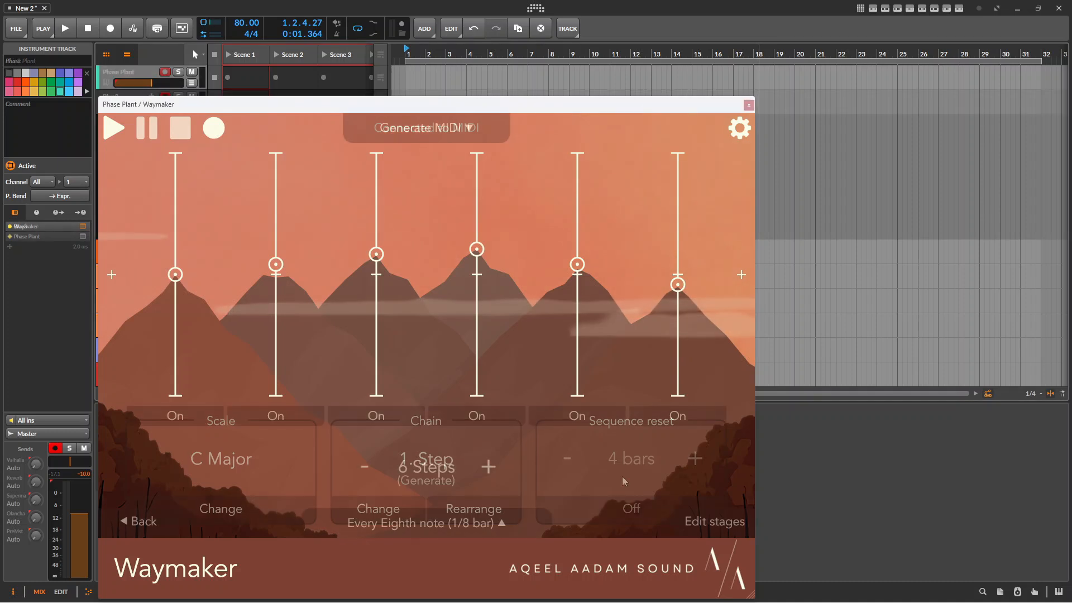
Lower the fourth step's pitch well below the centre mark and extend the Step sequence to 16 steps.
{"action": "left_click", "coordinate": [449, 335]}
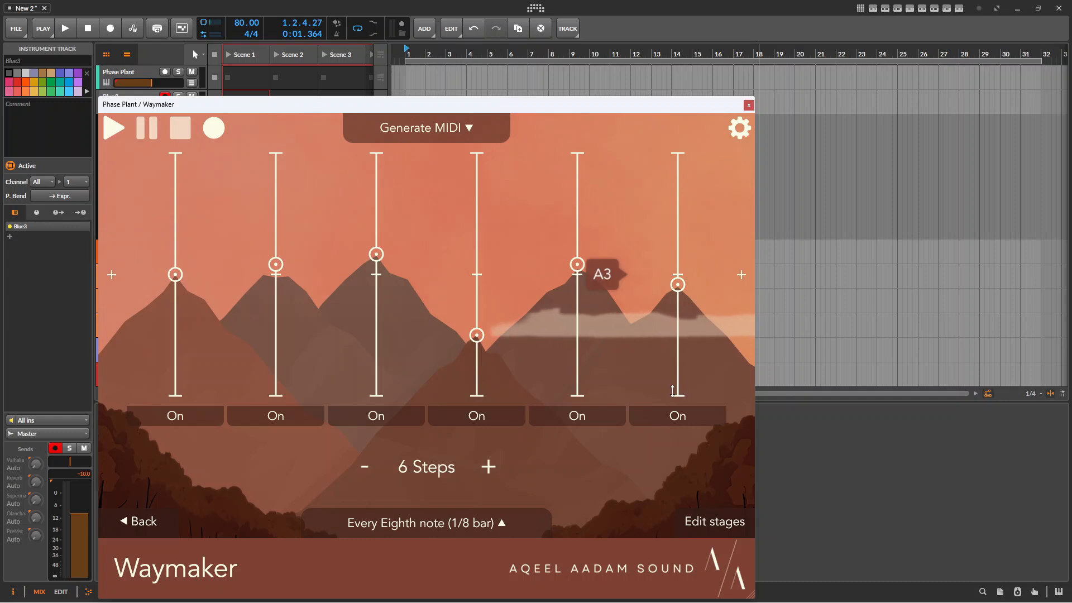
{"action": "left_click", "coordinate": [489, 467]}
{"action": "left_click", "coordinate": [488, 467]}
{"action": "double_click", "coordinate": [488, 467]}
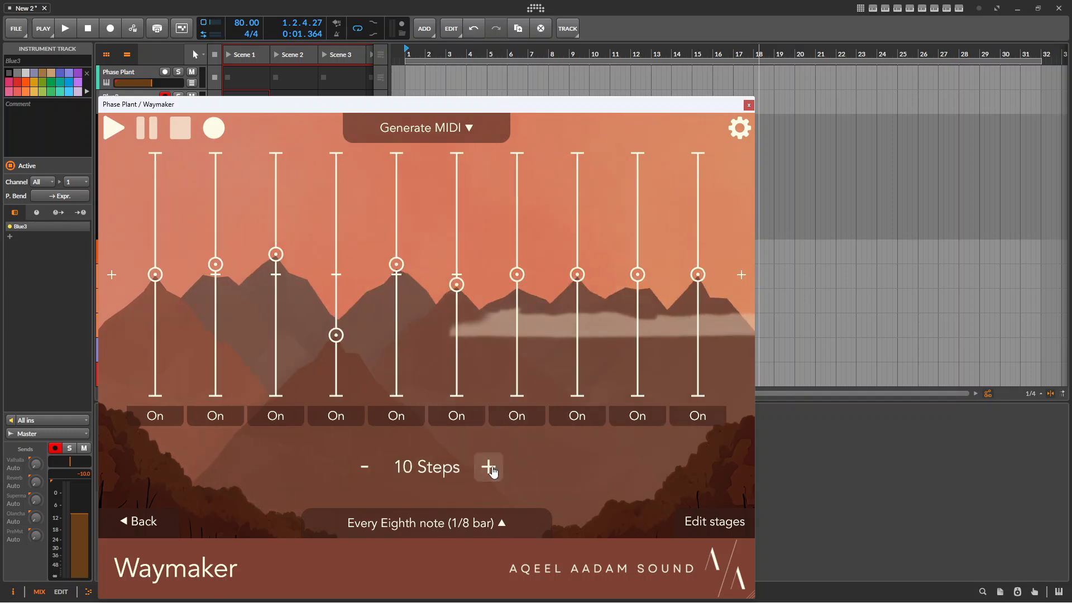
{"action": "left_click", "coordinate": [489, 467]}
{"action": "double_click", "coordinate": [489, 467]}
{"action": "double_click", "coordinate": [489, 467]}
{"action": "left_click", "coordinate": [489, 467]}
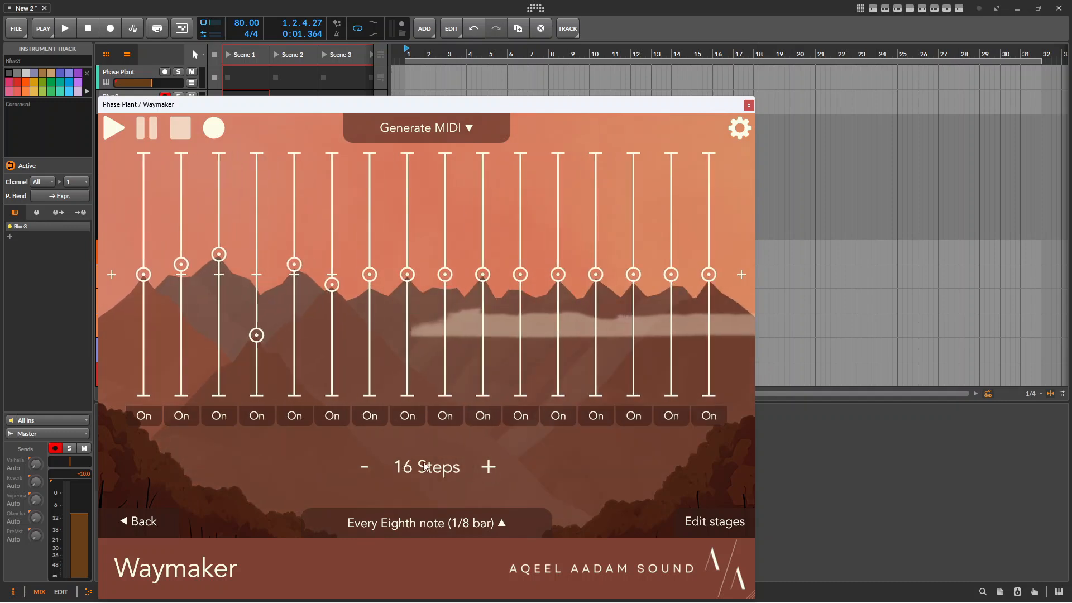
Shorten the sequence to 6 steps.
{"action": "left_click", "coordinate": [366, 468]}
{"action": "triple_click", "coordinate": [366, 469]}
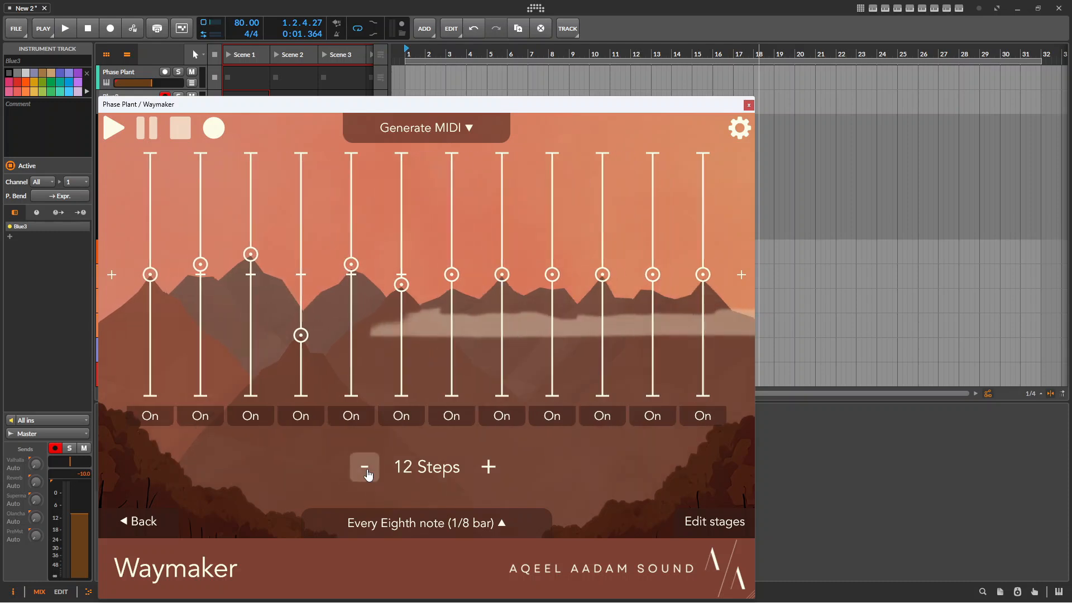
{"action": "triple_click", "coordinate": [366, 469]}
{"action": "triple_click", "coordinate": [366, 469]}
Set the fourth step's pitch slightly below the centre mark and switch that step off.
{"action": "left_click_drag", "start_coordinate": [476, 338], "coordinate": [476, 294]}
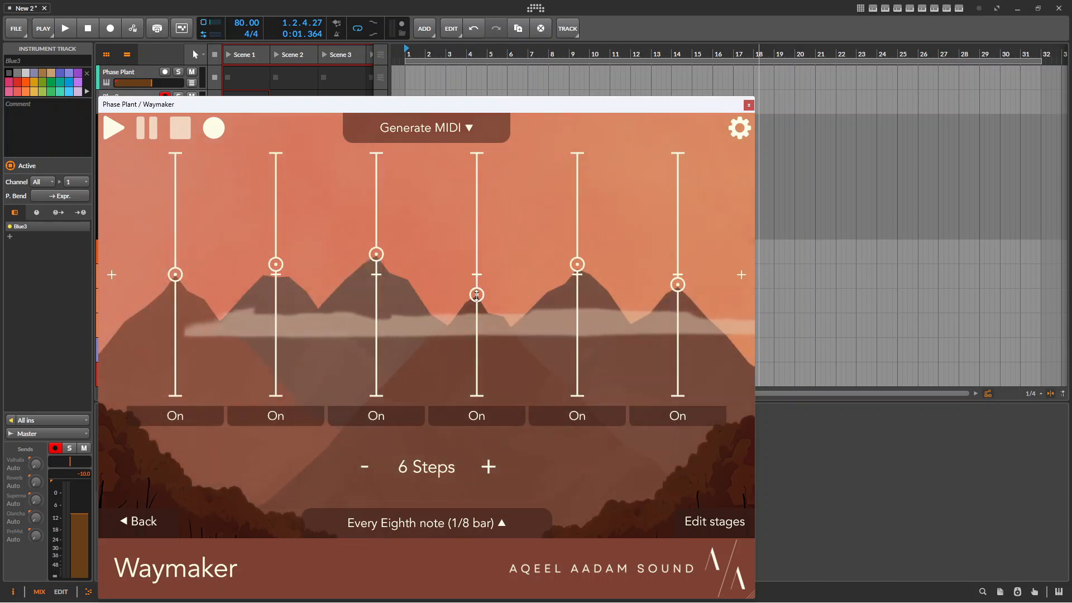
{"action": "left_click", "coordinate": [471, 423]}
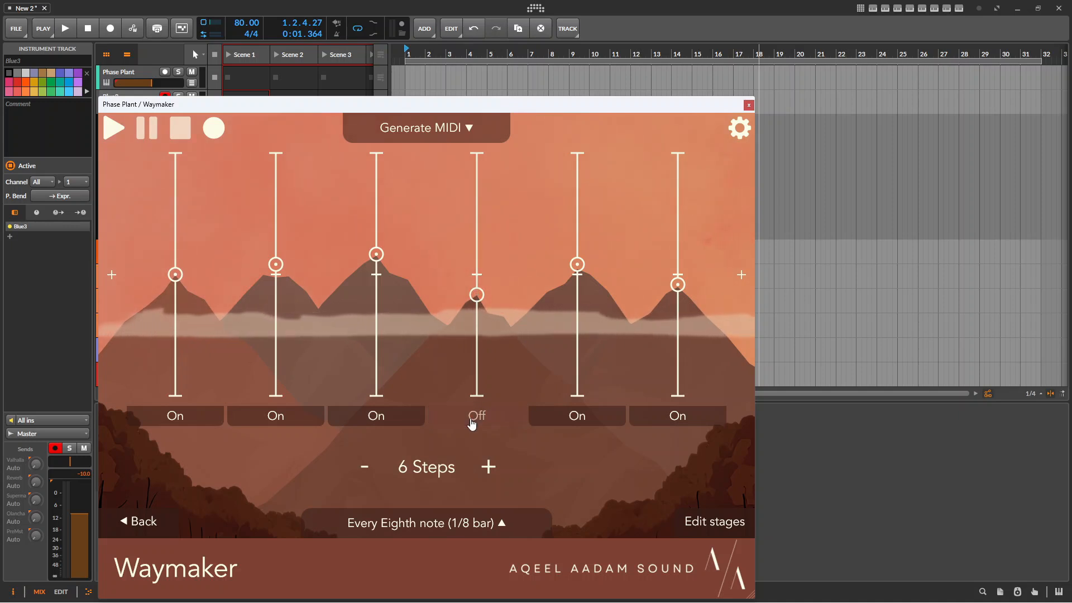
Increase the note length of the first and second steps in the stage settings and return to the main view.
{"action": "left_click", "coordinate": [717, 529]}
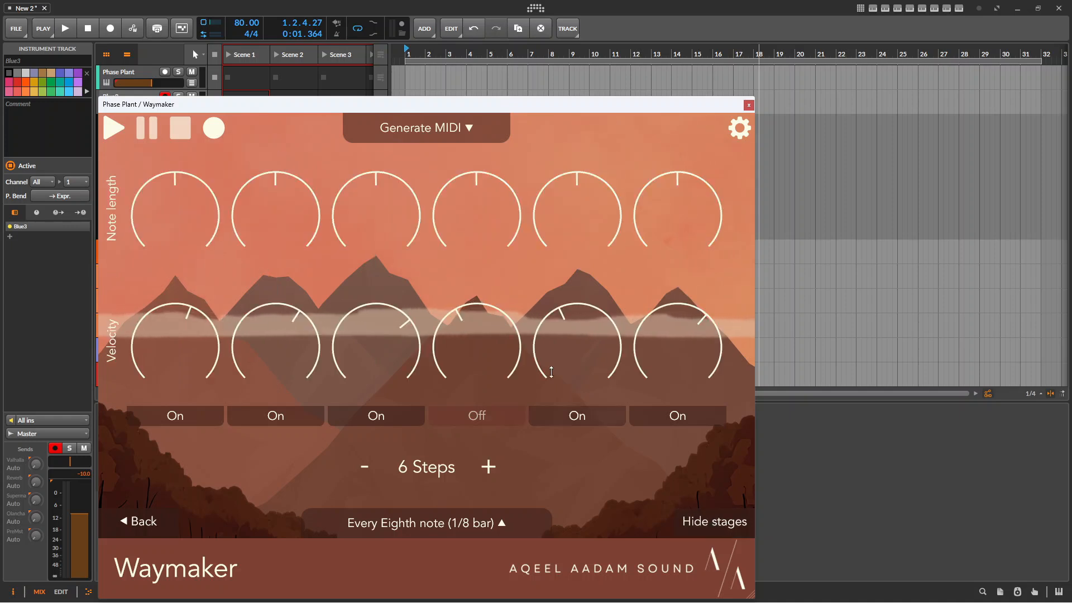
{"action": "left_click_drag", "start_coordinate": [180, 228], "coordinate": [179, 206]}
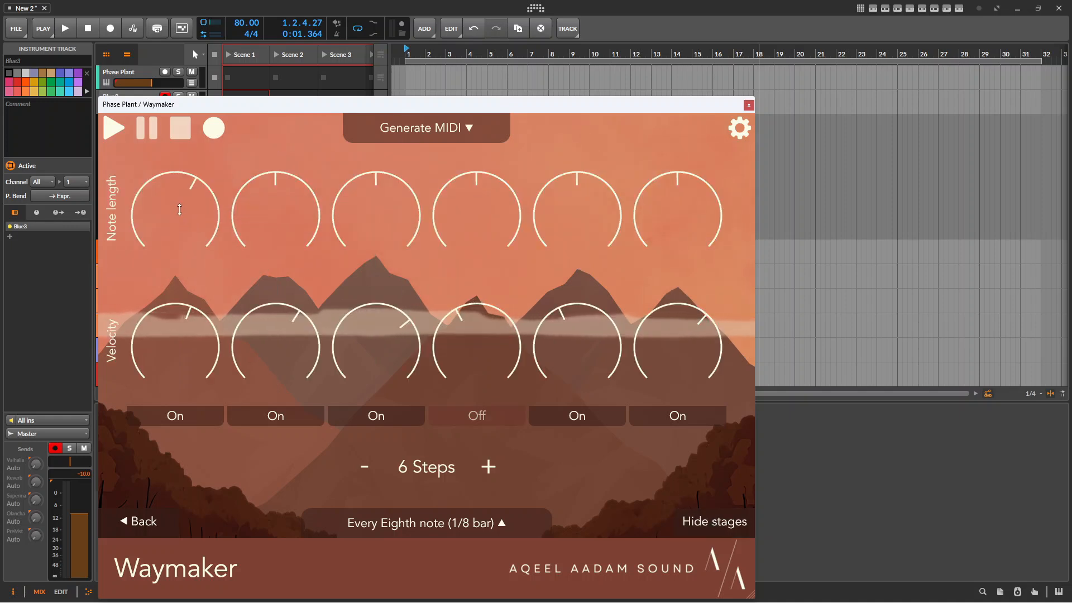
{"action": "left_click_drag", "start_coordinate": [273, 216], "coordinate": [273, 202]}
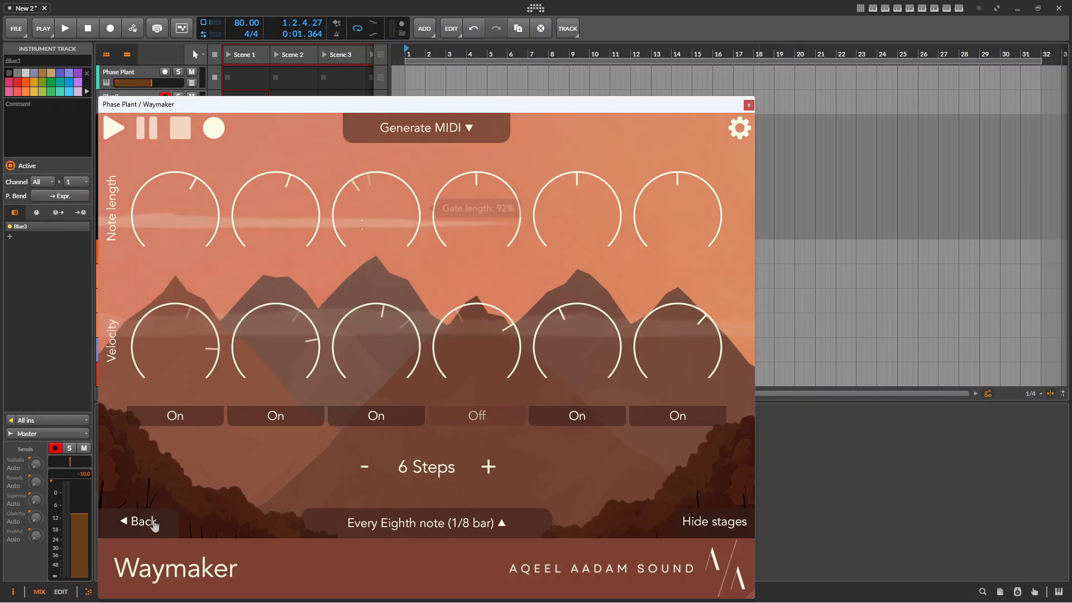
{"action": "left_click", "coordinate": [146, 522]}
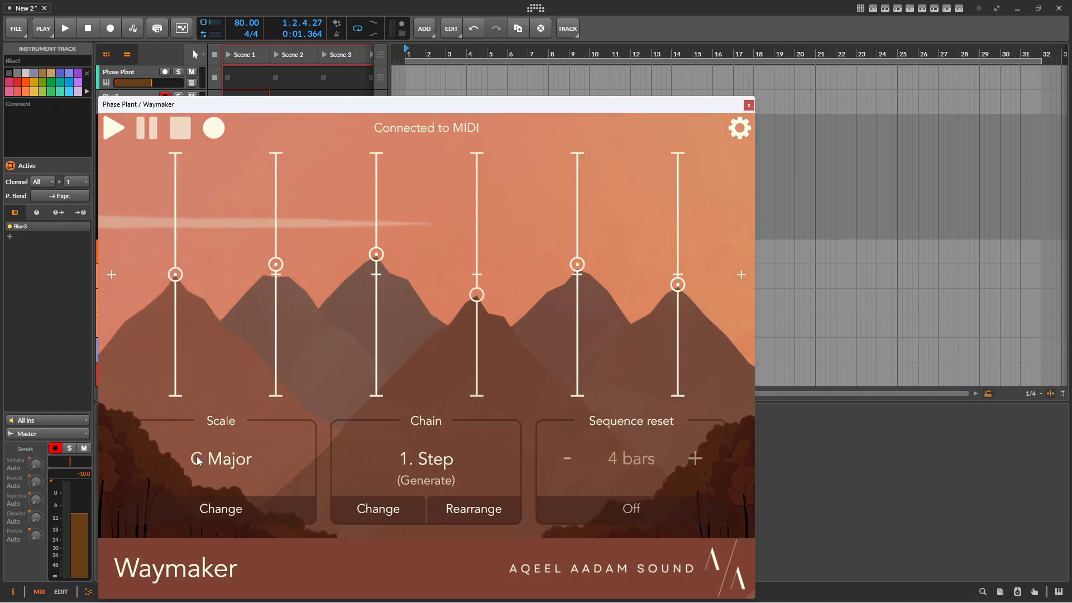
Set the scale to C Minor.
{"action": "left_click", "coordinate": [212, 512]}
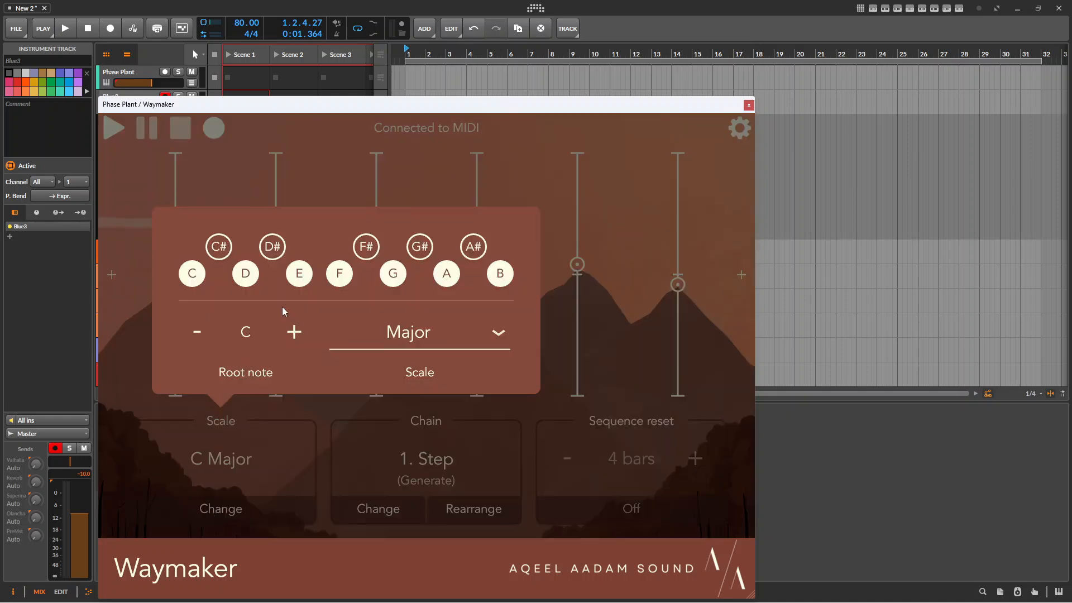
{"action": "left_click", "coordinate": [290, 338]}
{"action": "left_click", "coordinate": [196, 333]}
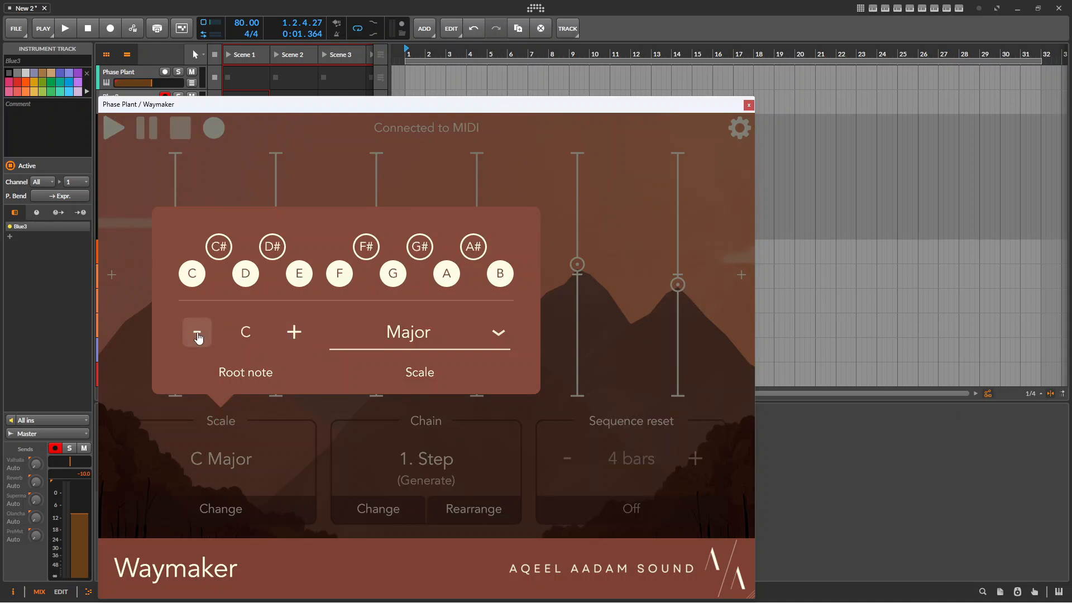
{"action": "left_click", "coordinate": [476, 335]}
{"action": "left_click", "coordinate": [430, 383]}
Switch the 4-bar sequence reset on and off again.
{"action": "left_click", "coordinate": [633, 509]}
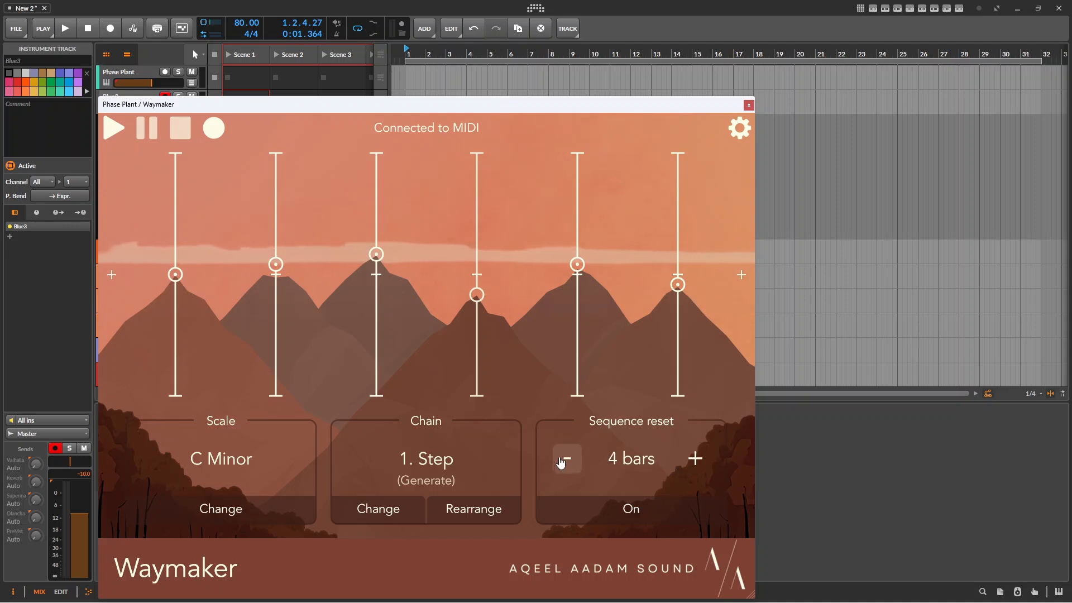
{"action": "left_click", "coordinate": [629, 510]}
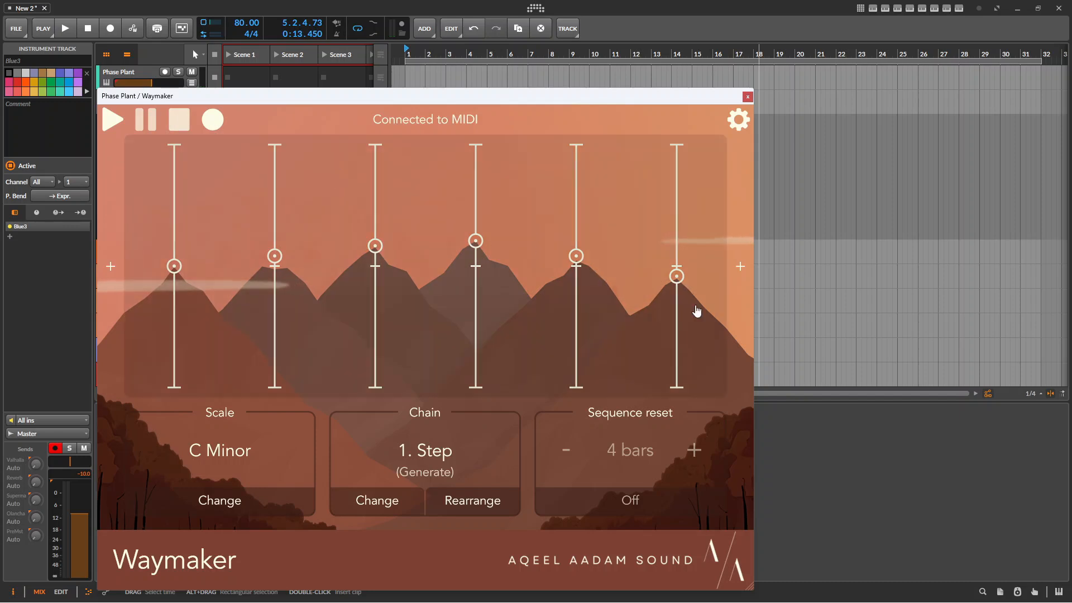
Open the Step sequencer for editing, extend it to 8 steps and start playback.
{"action": "left_click", "coordinate": [629, 307]}
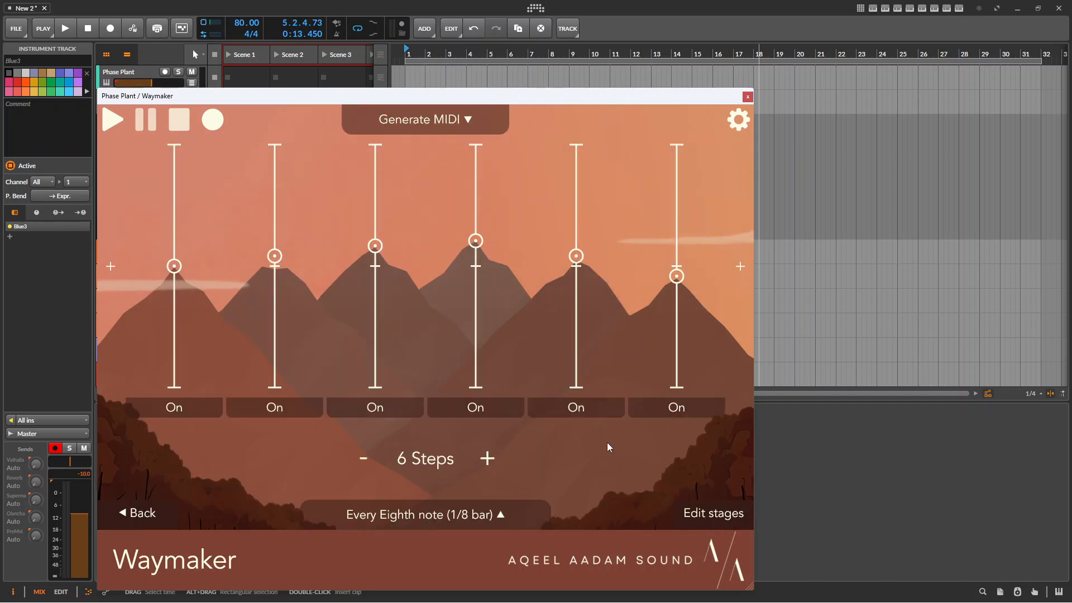
{"action": "left_click", "coordinate": [486, 458]}
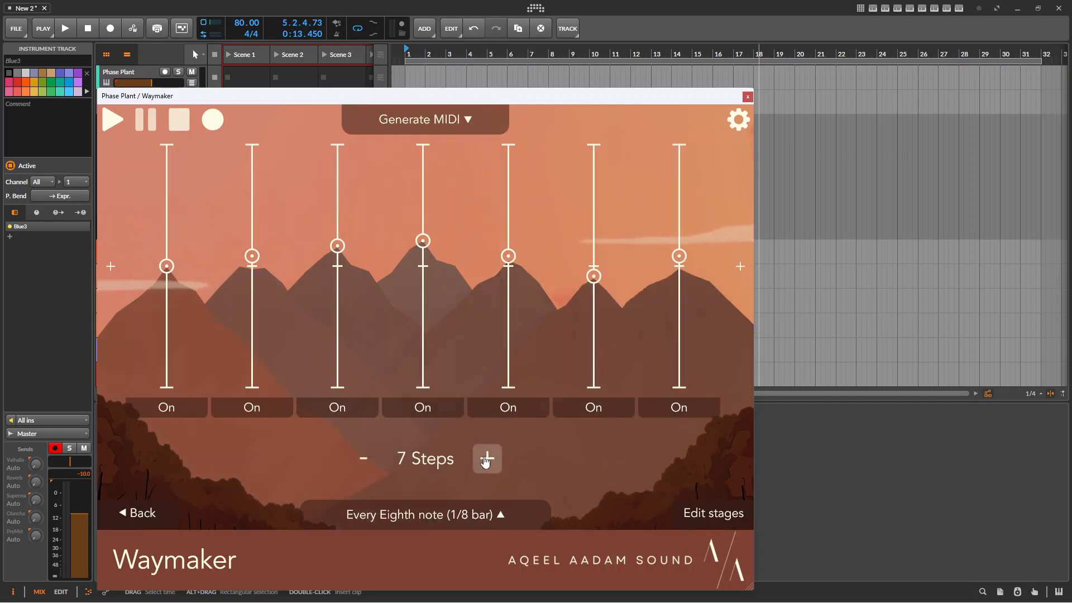
{"action": "left_click", "coordinate": [486, 458]}
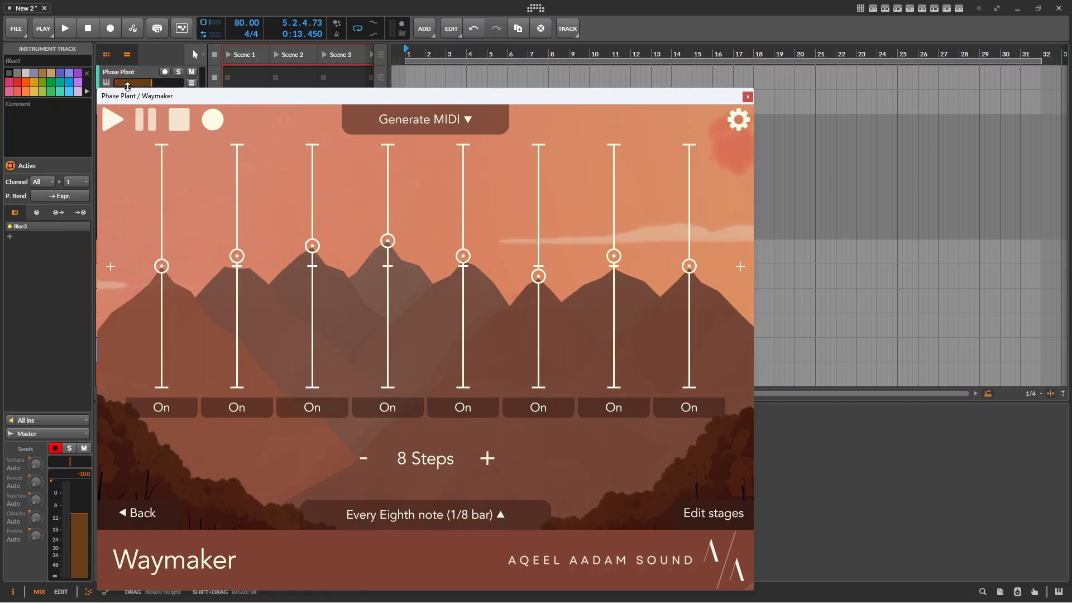
{"action": "left_click", "coordinate": [113, 126]}
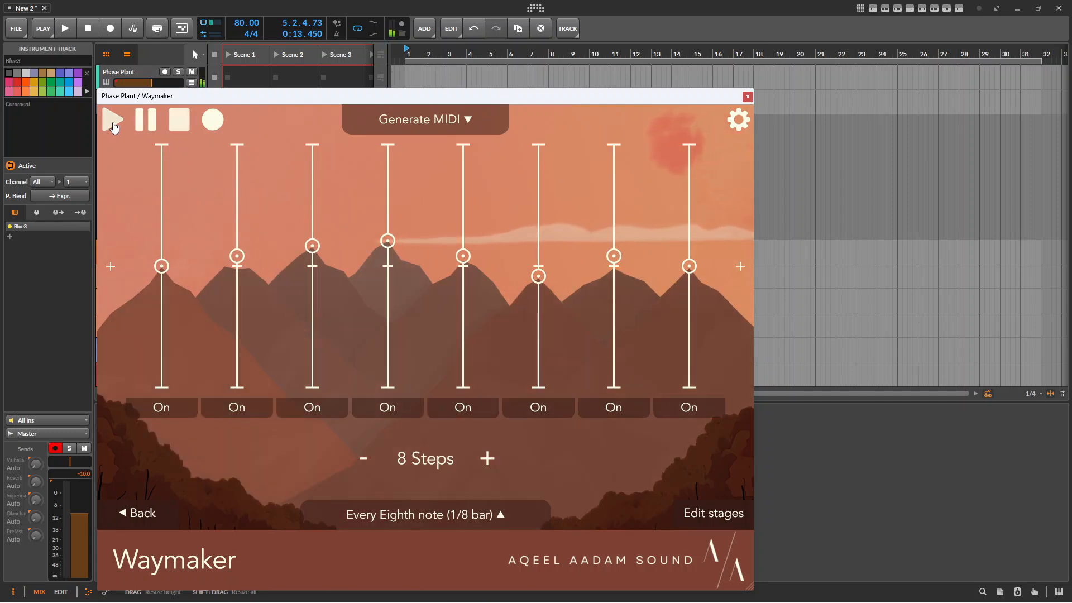
Shorten the playing sequence to 6 steps and return to the main view.
{"action": "left_click", "coordinate": [369, 467]}
{"action": "left_click", "coordinate": [368, 467]}
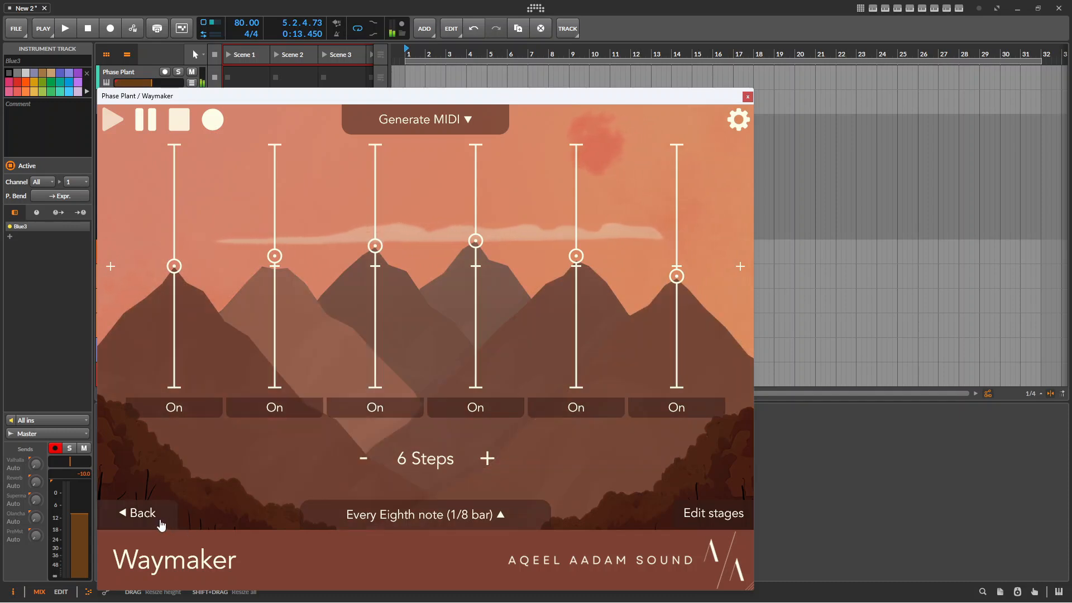
{"action": "left_click", "coordinate": [156, 518]}
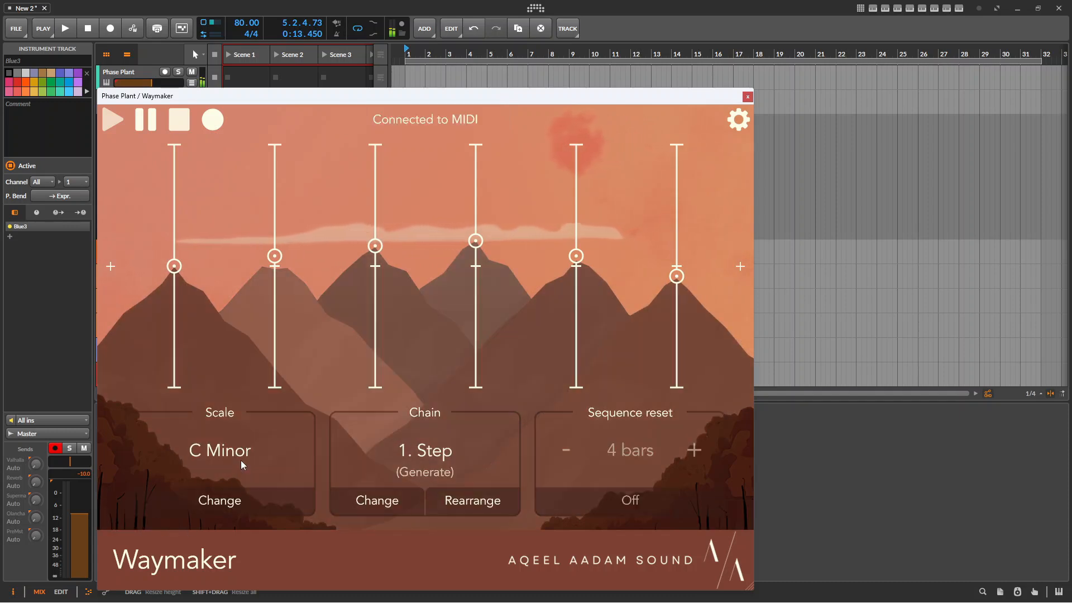
Try D as the root note of the minor scale, restore the root to C and close the scale settings.
{"action": "left_click", "coordinate": [235, 506]}
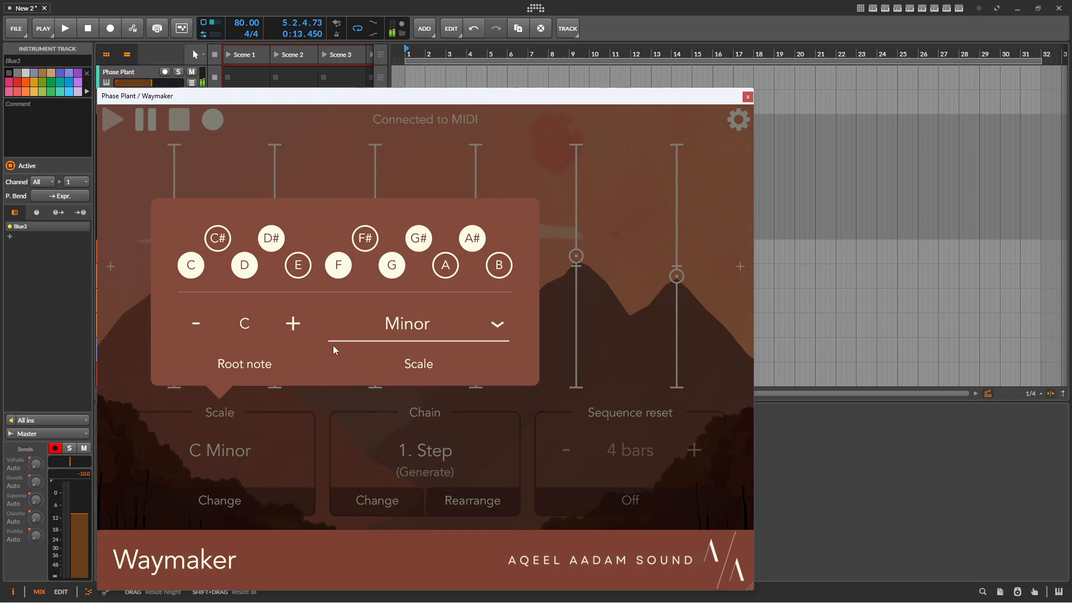
{"action": "left_click", "coordinate": [294, 323]}
{"action": "left_click", "coordinate": [295, 324]}
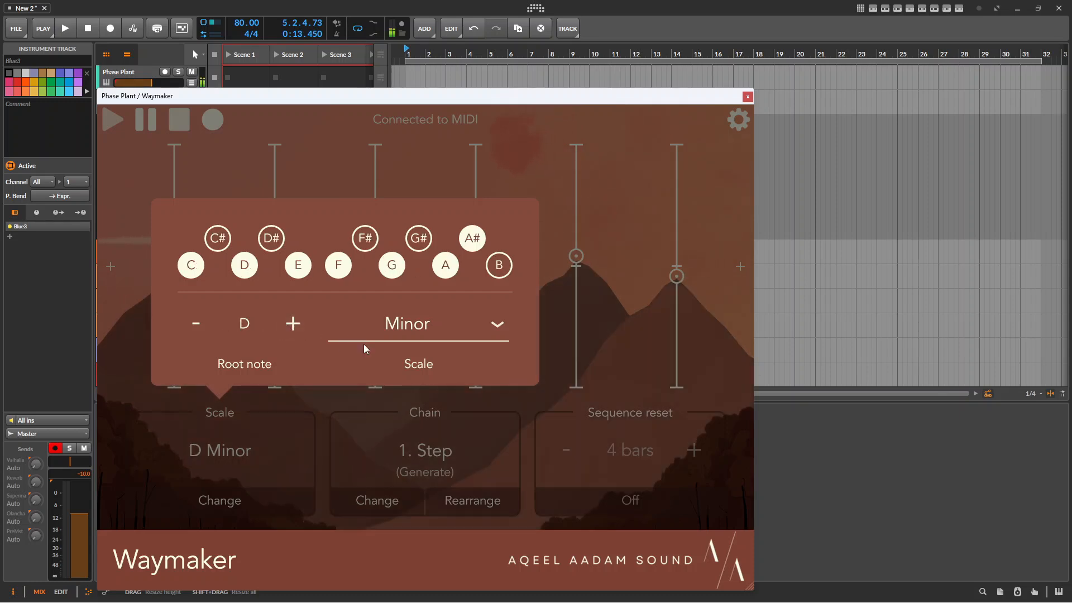
{"action": "left_click", "coordinate": [195, 326]}
{"action": "left_click", "coordinate": [195, 326]}
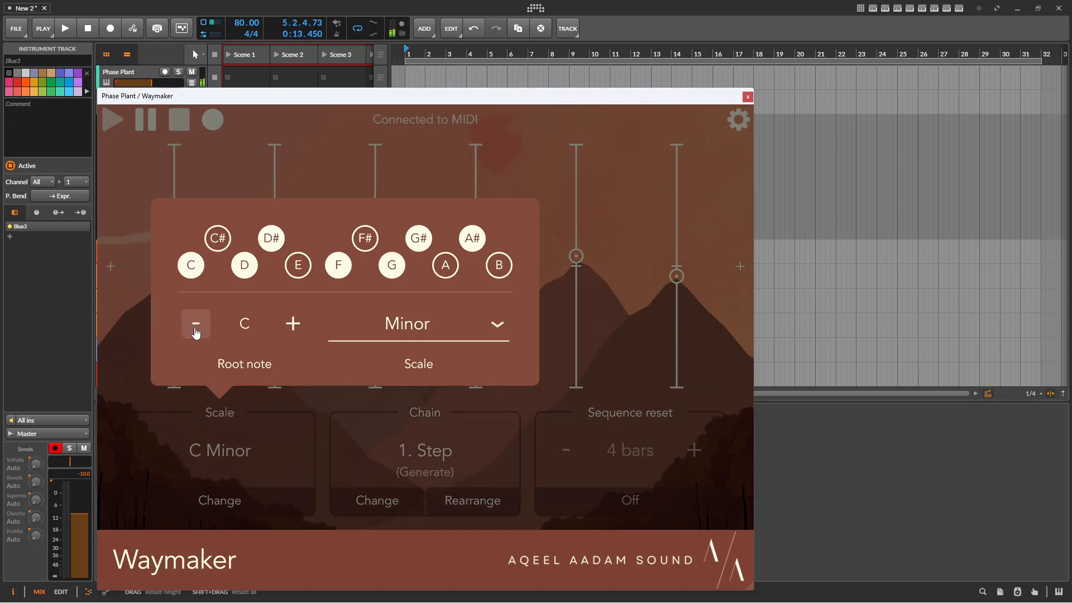
{"action": "left_click", "coordinate": [524, 407]}
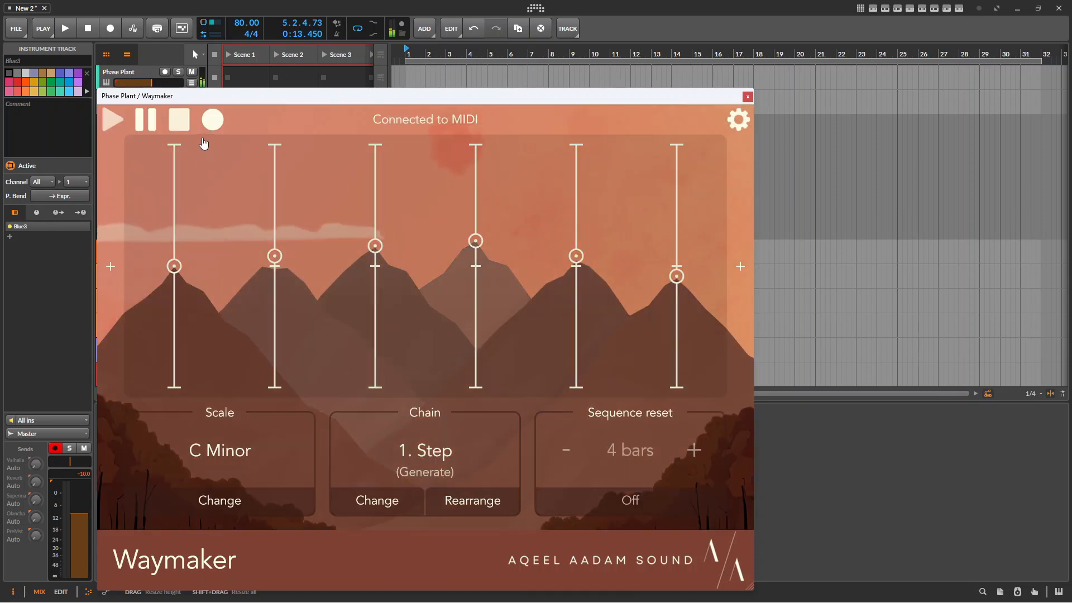
Stop playback, change the chain's sequencer from Step to Morph and play it.
{"action": "left_click", "coordinate": [186, 130]}
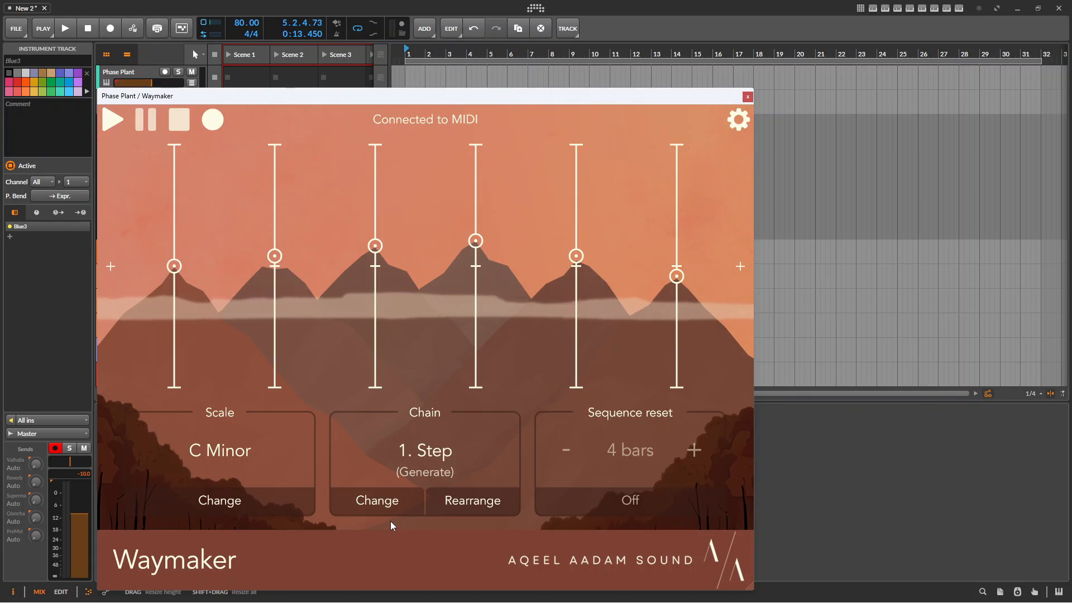
{"action": "left_click", "coordinate": [385, 500]}
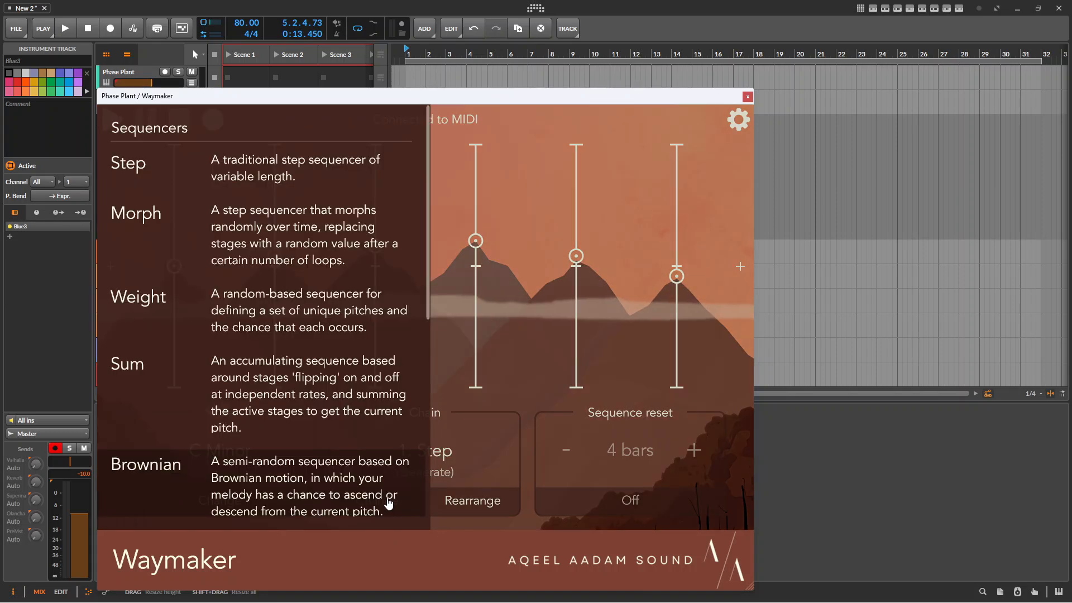
{"action": "left_click", "coordinate": [283, 257]}
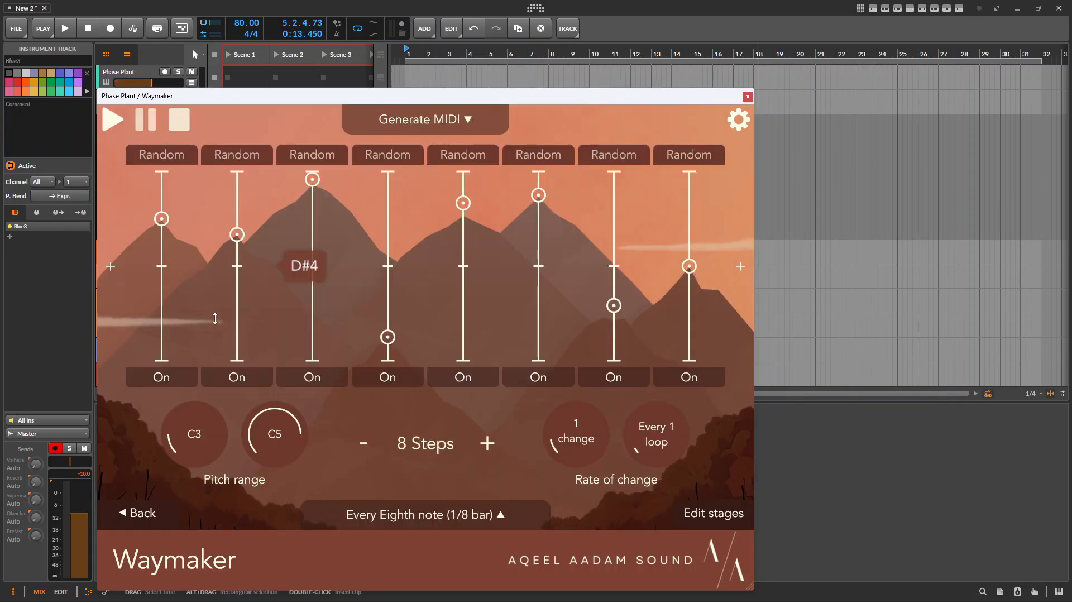
{"action": "left_click", "coordinate": [113, 120]}
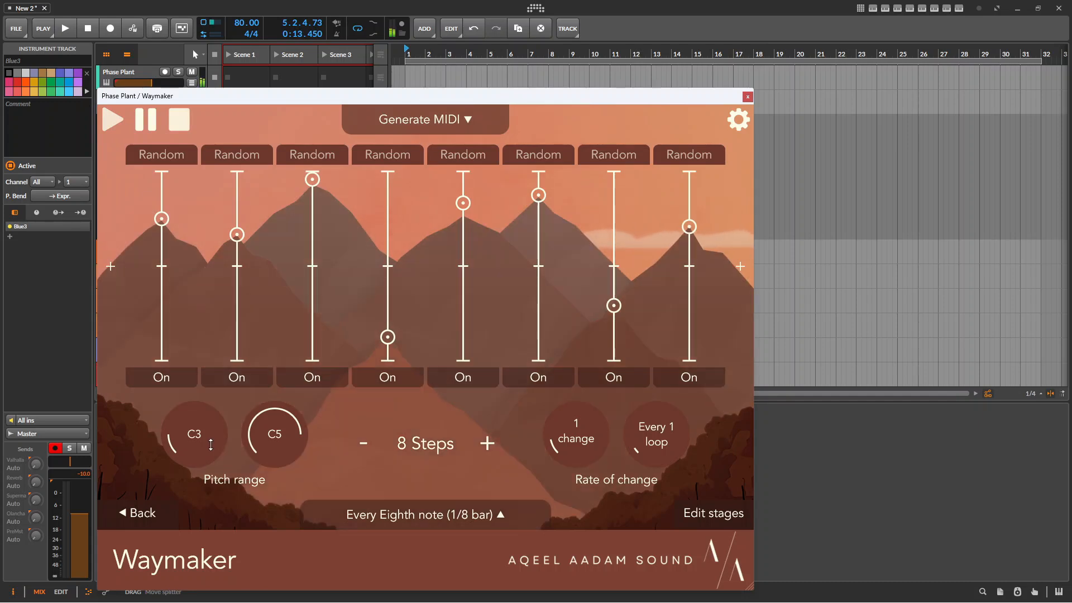
Raise the lower limit of the Morph sequencer's pitch range to C4.
{"action": "left_click_drag", "start_coordinate": [210, 440], "coordinate": [216, 373]}
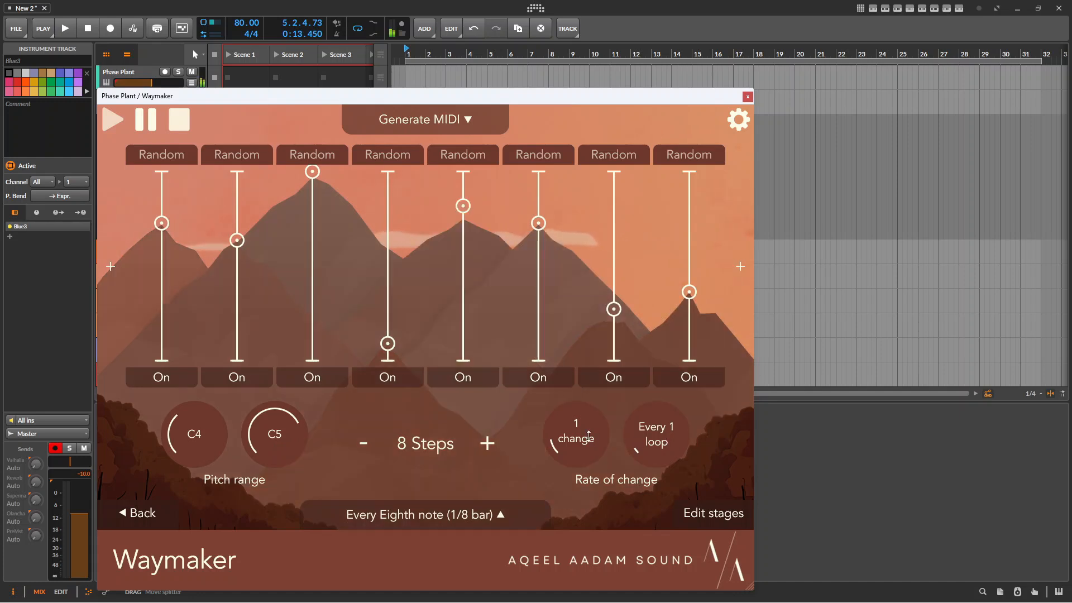
{"action": "mouse_move", "coordinate": [481, 250]}
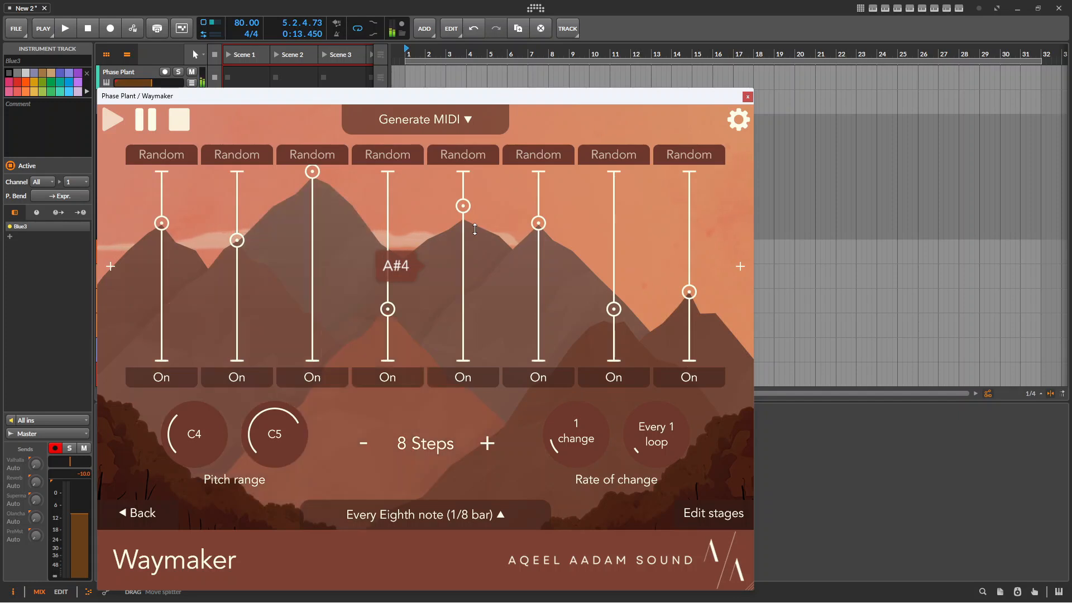
{"action": "left_click_drag", "start_coordinate": [312, 171], "coordinate": [312, 240]}
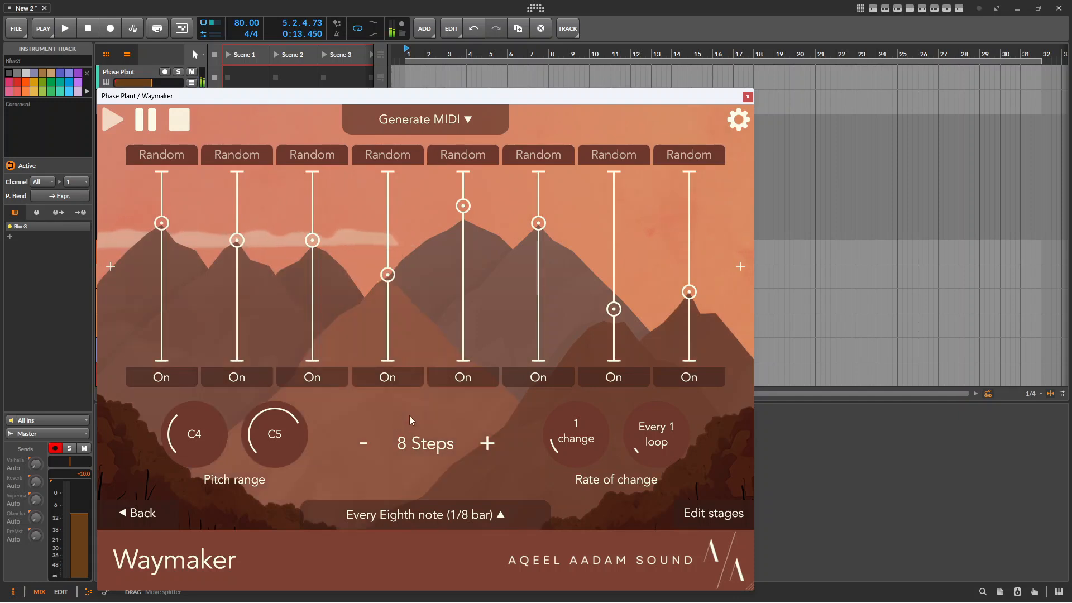
Try a rate of change of 3 changes every 4 loops and reset it to 1 change every loop.
{"action": "scroll", "coordinate": [576, 421], "scroll_direction": "up", "scroll_amount": 2}
{"action": "left_click_drag", "start_coordinate": [576, 420], "coordinate": [579, 404]}
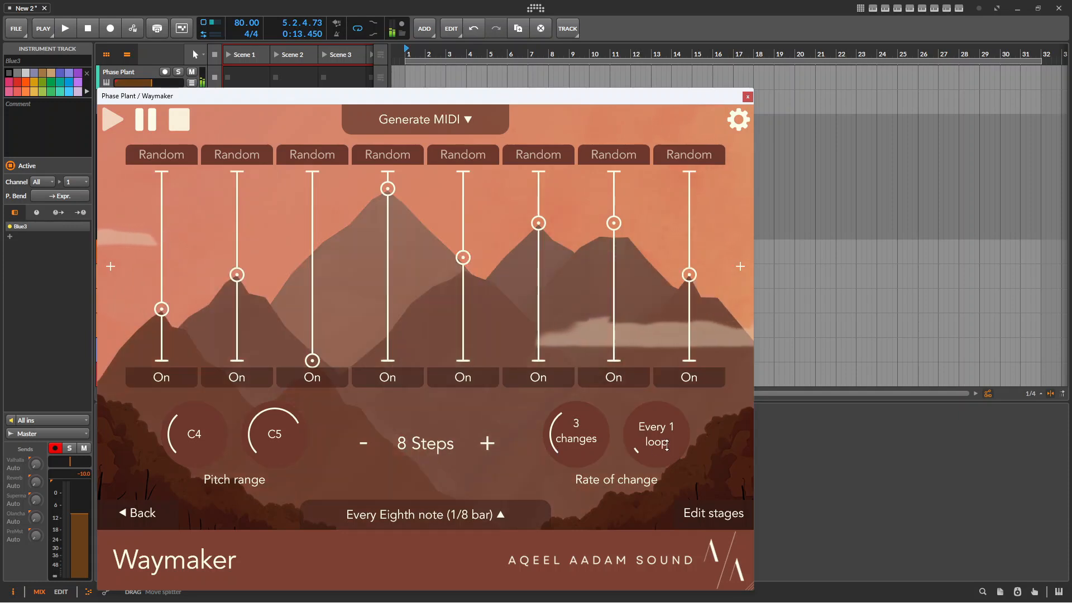
{"action": "left_click_drag", "start_coordinate": [669, 446], "coordinate": [672, 376]}
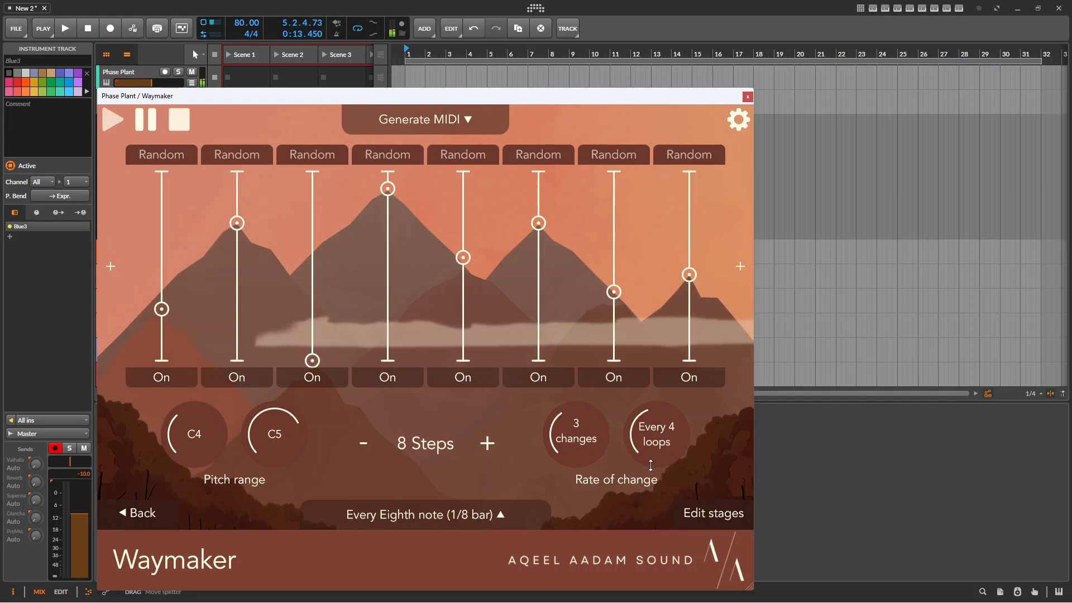
{"action": "left_click_drag", "start_coordinate": [650, 465], "coordinate": [513, 461]}
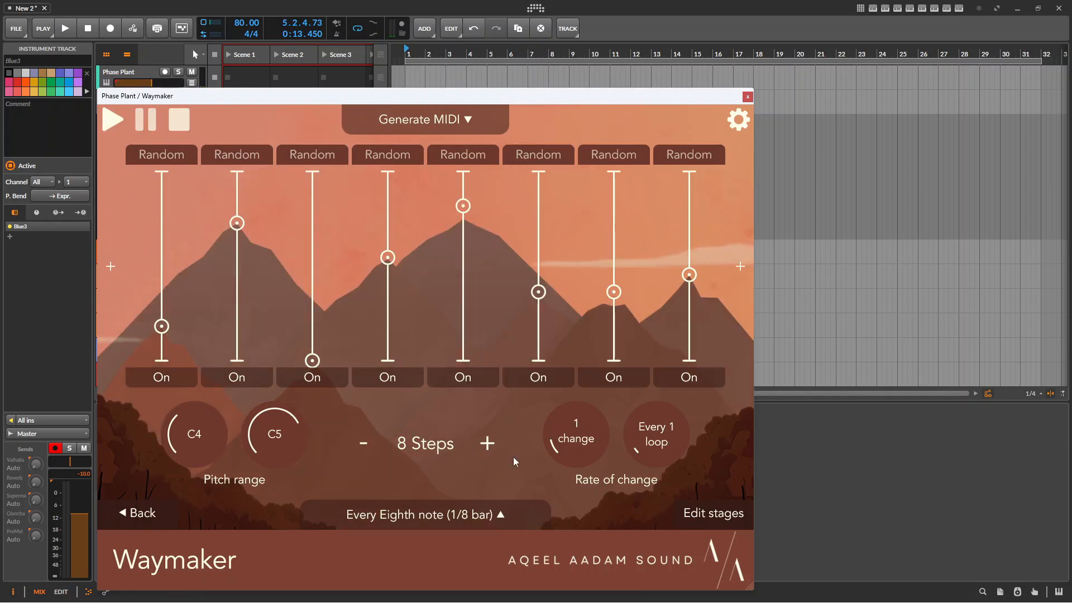
Extend the Morph sequence to 16 steps.
{"action": "left_click", "coordinate": [488, 444]}
{"action": "left_click", "coordinate": [487, 443]}
{"action": "left_click", "coordinate": [487, 443]}
{"action": "left_click", "coordinate": [488, 444]}
{"action": "left_click", "coordinate": [488, 443]}
{"action": "left_click", "coordinate": [488, 443]}
{"action": "left_click", "coordinate": [487, 444]}
{"action": "left_click", "coordinate": [487, 444]}
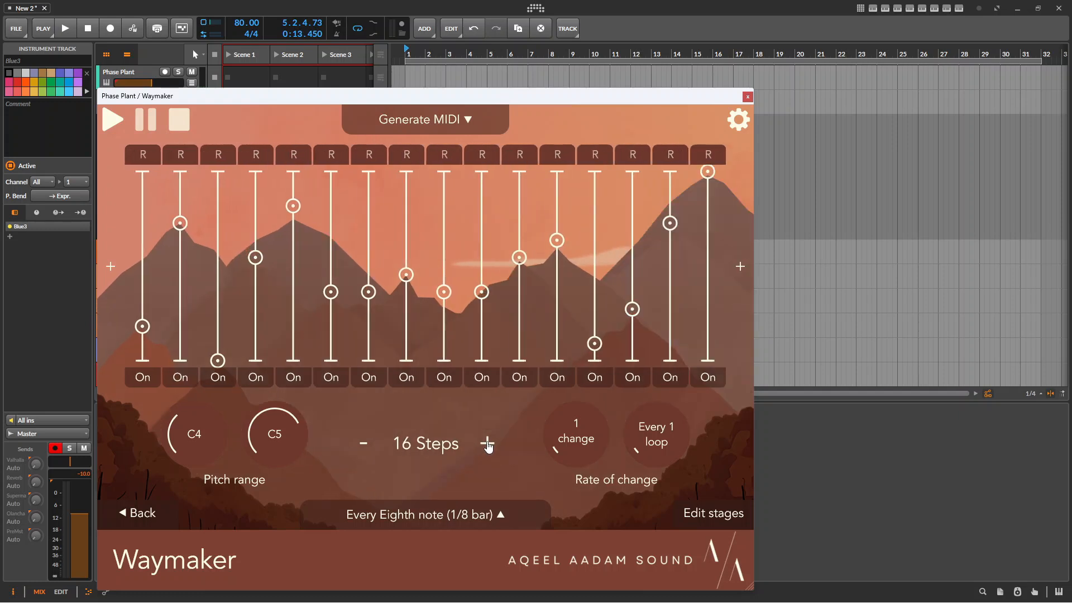
Switch off the 4th, 7th and 10th steps of the Morph sequence, then play it and stop playback.
{"action": "left_click", "coordinate": [481, 380]}
{"action": "left_click", "coordinate": [378, 384]}
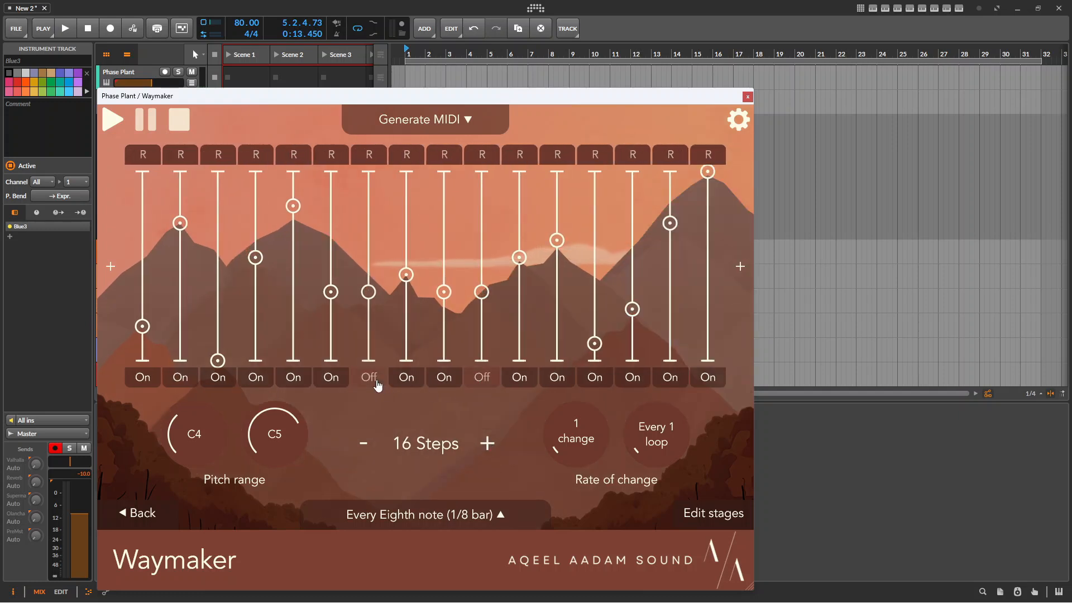
{"action": "left_click", "coordinate": [261, 379]}
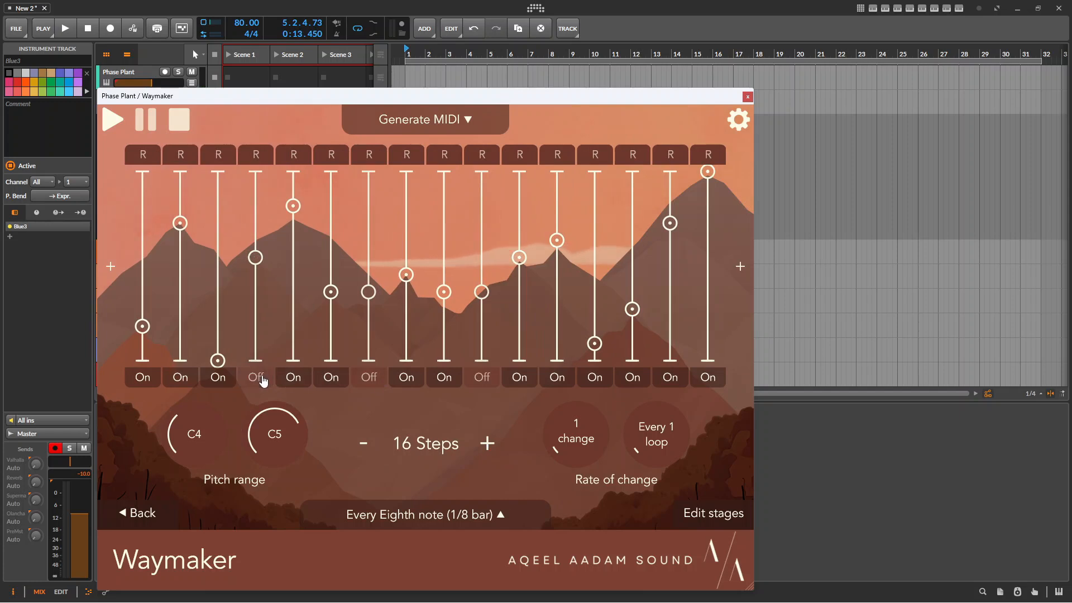
{"action": "left_click", "coordinate": [108, 127]}
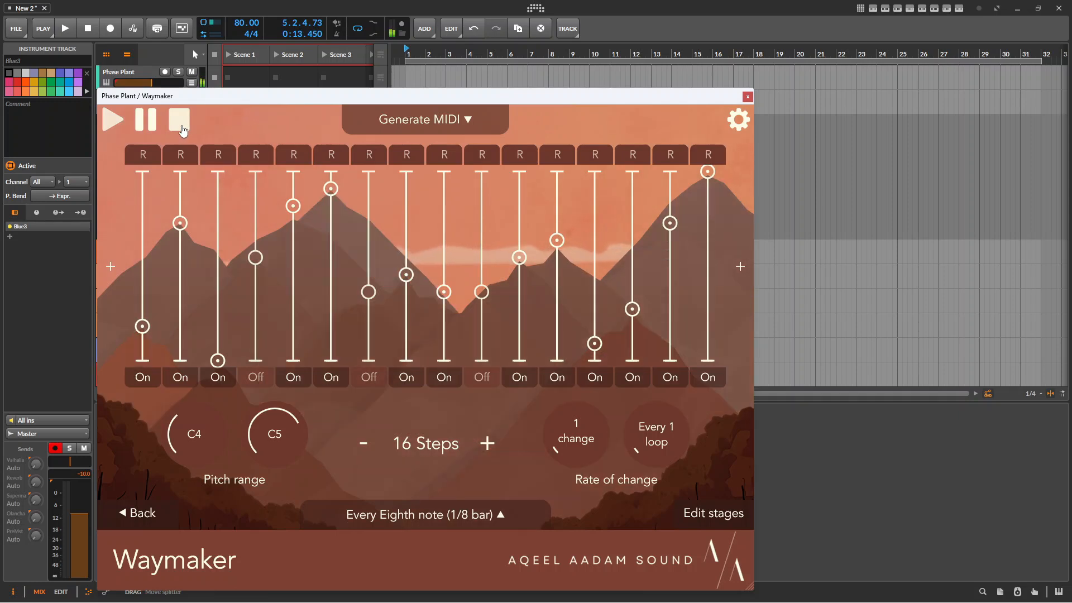
{"action": "left_click", "coordinate": [181, 129]}
View the stages' note length and velocity controls, and reduce the Morph sequence to 8 steps.
{"action": "left_click", "coordinate": [704, 526]}
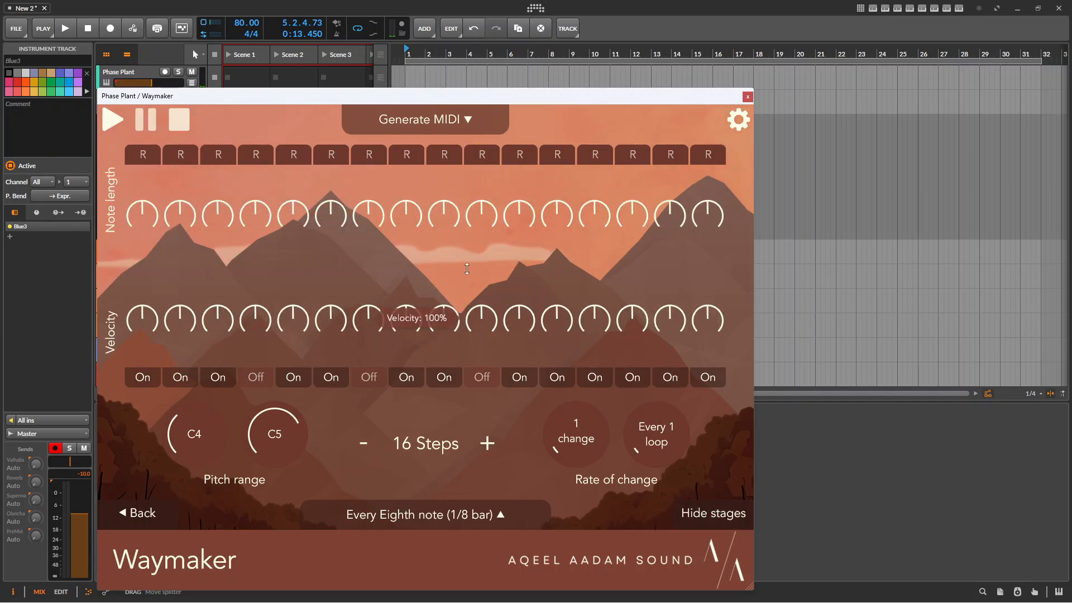
{"action": "left_click", "coordinate": [367, 449]}
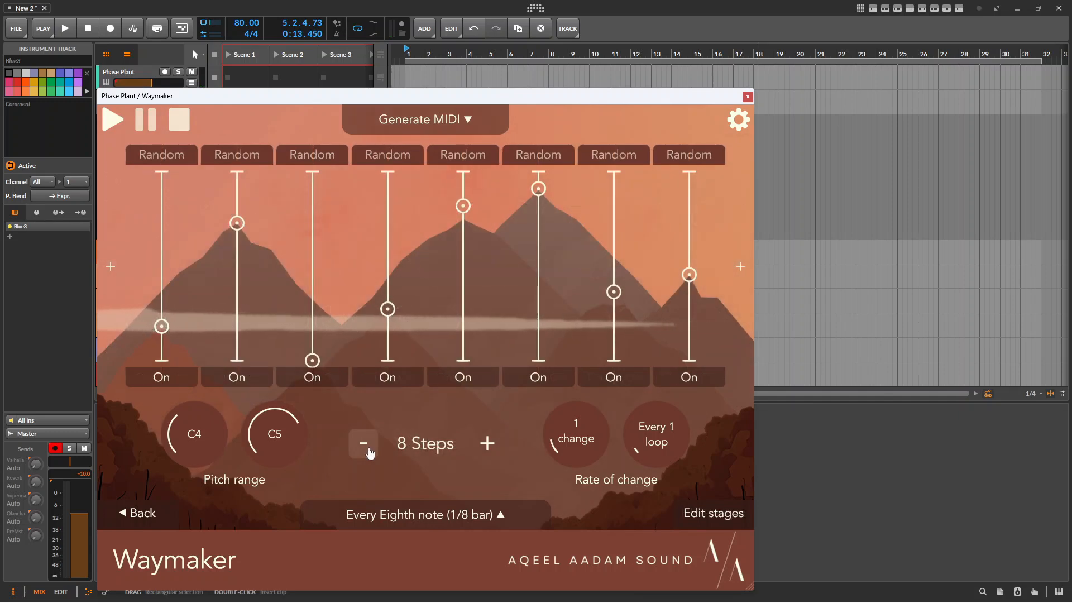
Set the Morph sequence to advance every 16 whole notes (16 bars) and return to the chain overview.
{"action": "left_click", "coordinate": [502, 516]}
{"action": "left_click_drag", "start_coordinate": [588, 441], "coordinate": [612, 309]}
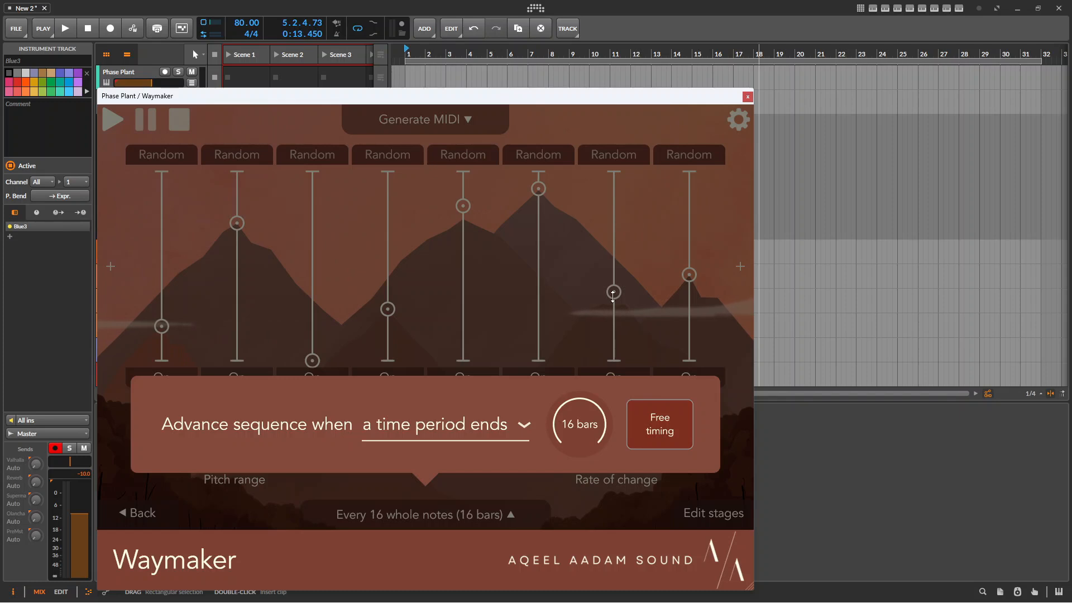
{"action": "left_click", "coordinate": [461, 524]}
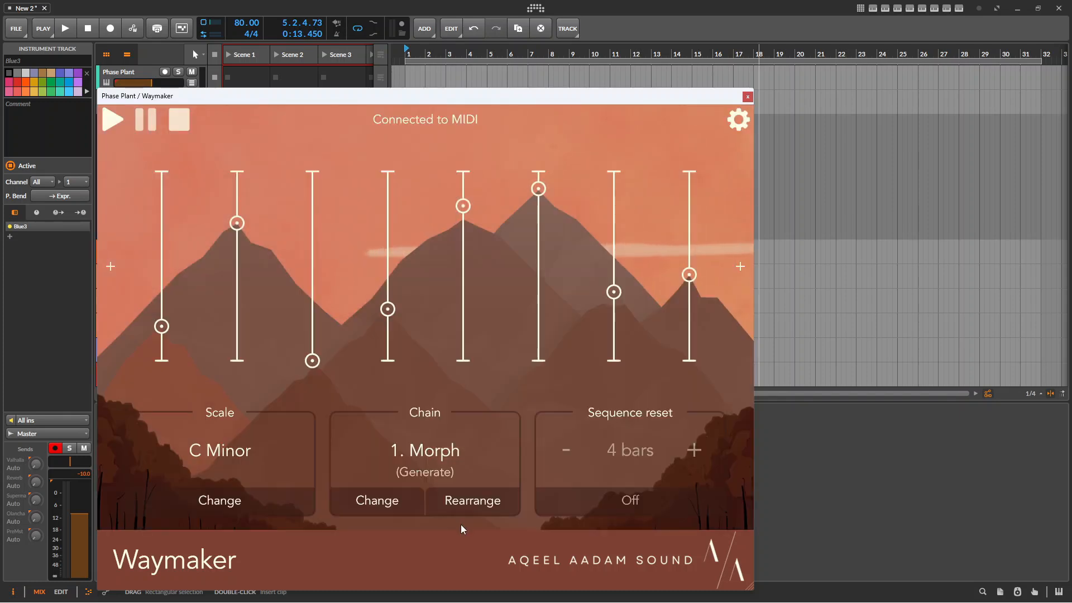
Change the chain's sequencer from Morph to Brownian and play it.
{"action": "left_click", "coordinate": [376, 505]}
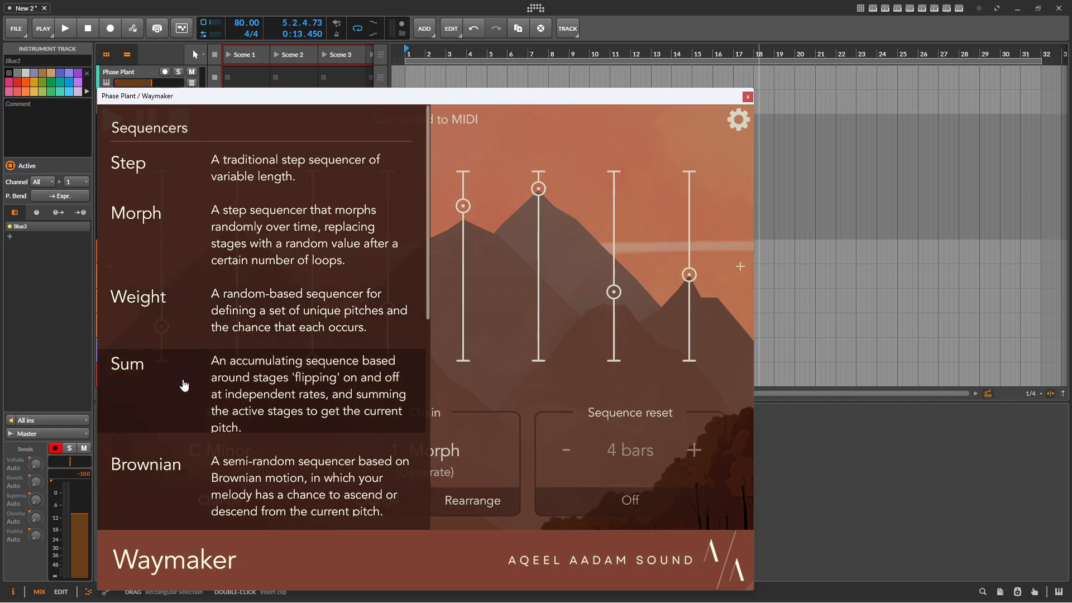
{"action": "left_click", "coordinate": [168, 490]}
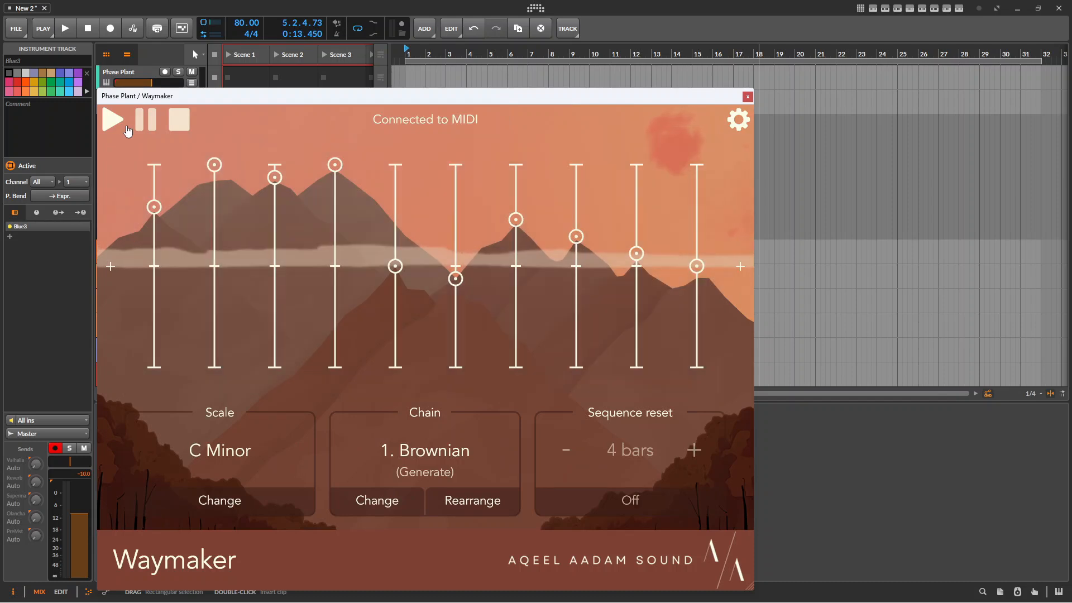
{"action": "left_click", "coordinate": [109, 121]}
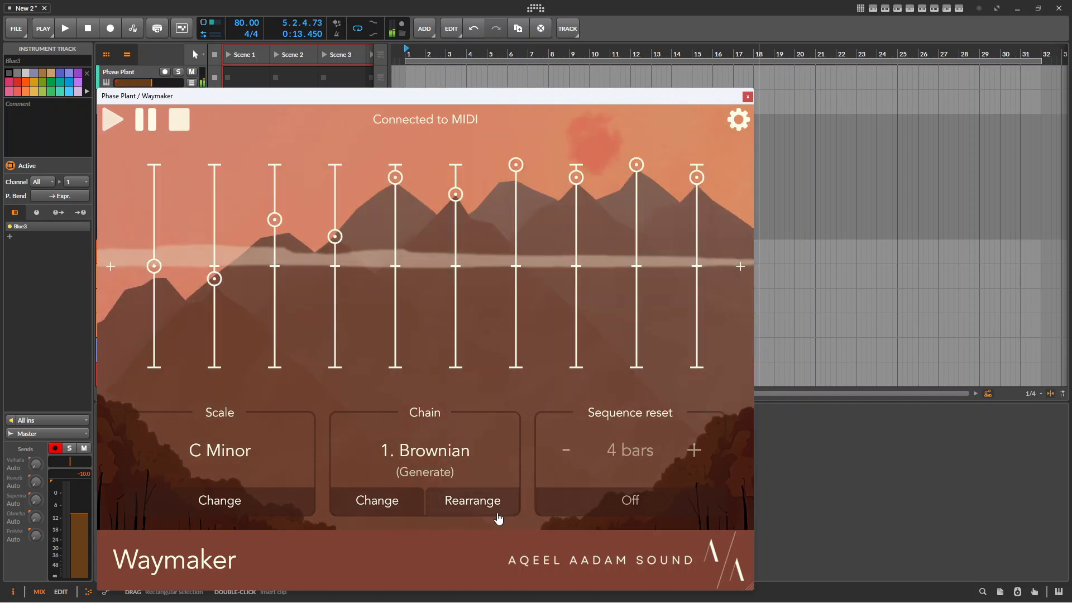
Set the Brownian sequencer's down step to a 3rd and stop playback.
{"action": "left_click", "coordinate": [485, 356]}
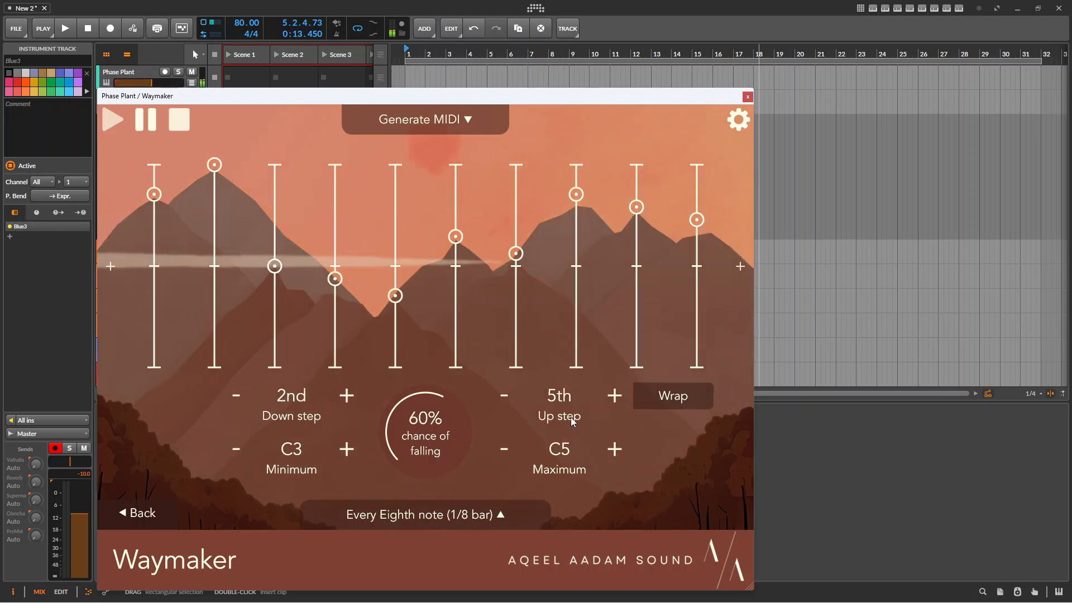
{"action": "left_click", "coordinate": [347, 400]}
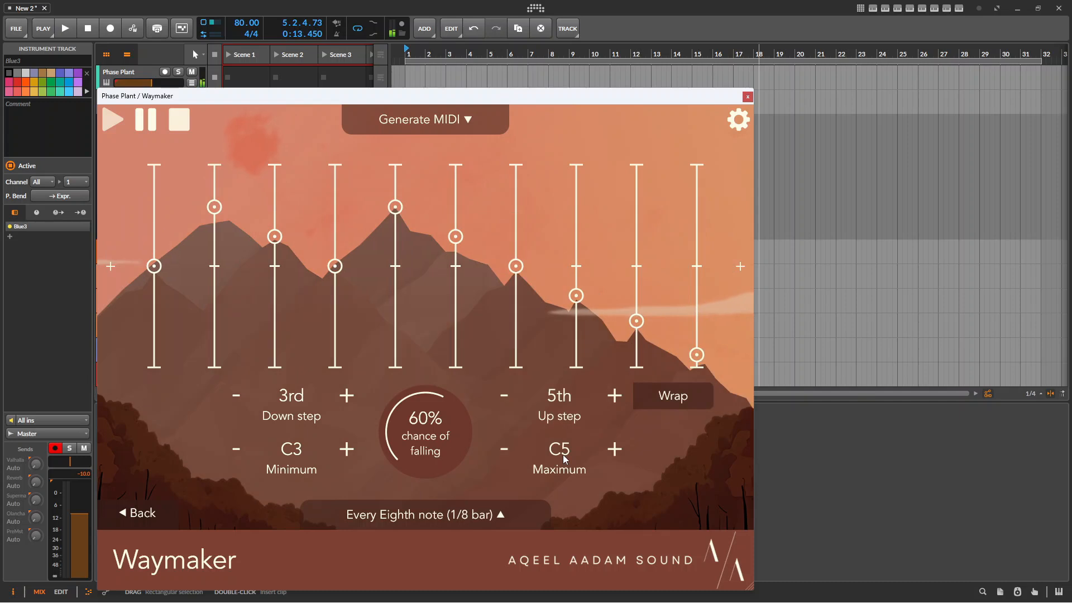
{"action": "left_click", "coordinate": [178, 124]}
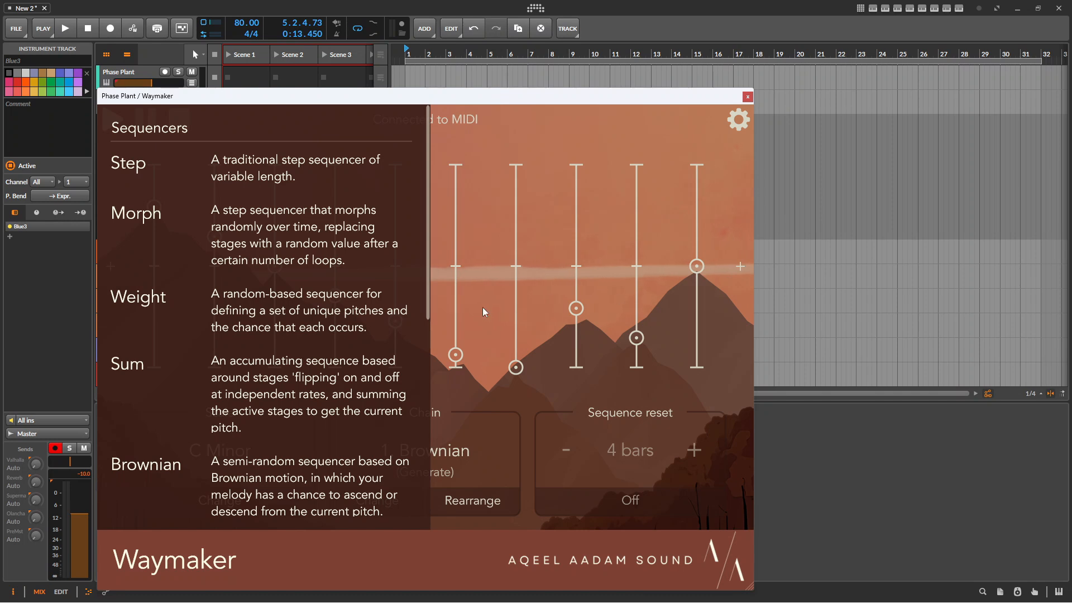
Add a Chord utility to the chain after the Brownian sequencer.
{"action": "scroll", "coordinate": [366, 346], "scroll_direction": "down", "scroll_amount": 3}
{"action": "scroll", "coordinate": [335, 350], "scroll_direction": "down", "scroll_amount": 3}
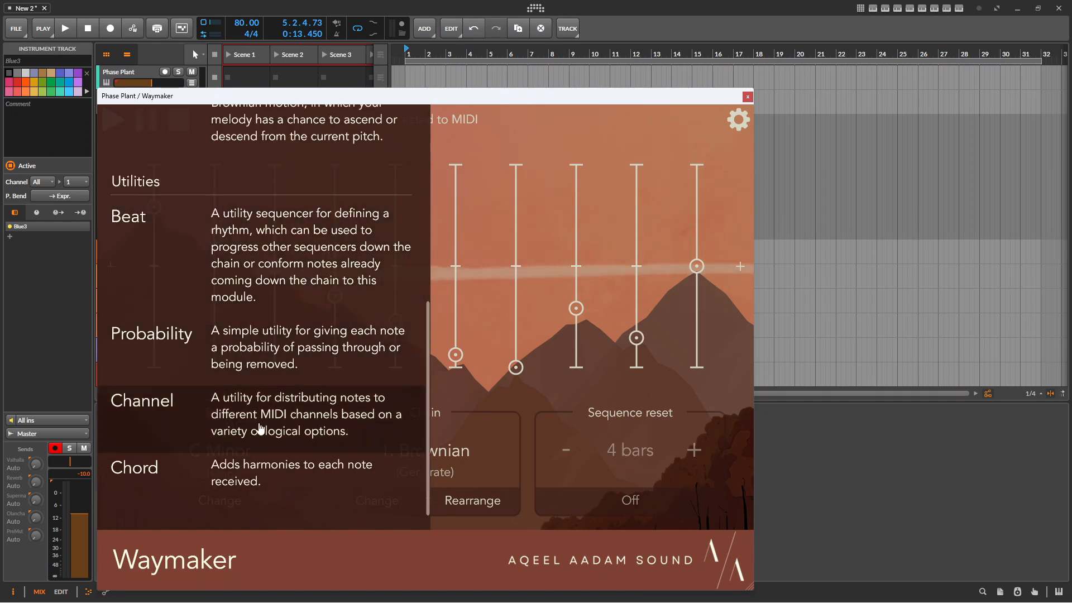
{"action": "left_click", "coordinate": [247, 477]}
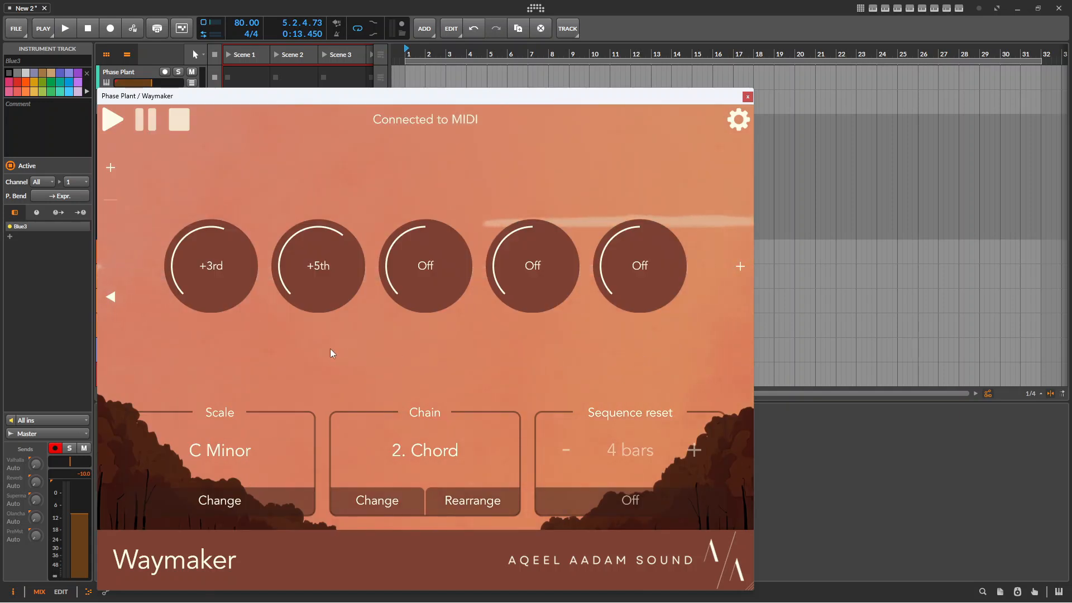
Set the Brownian sequencer to advance every whole note (1 bar) and play the chain through the Chord module.
{"action": "left_click", "coordinate": [109, 299]}
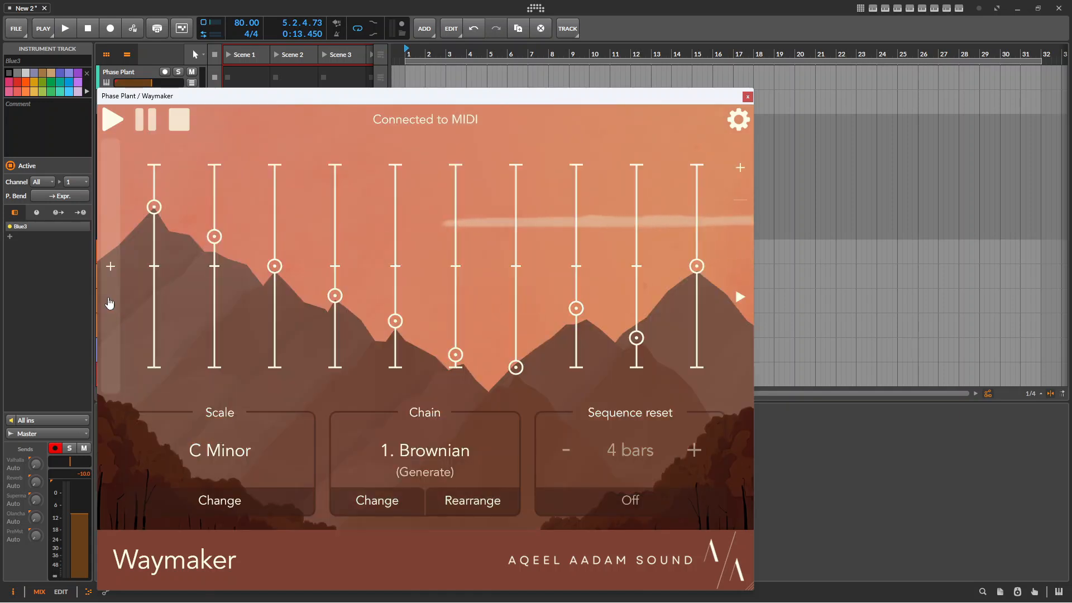
{"action": "left_click", "coordinate": [485, 337]}
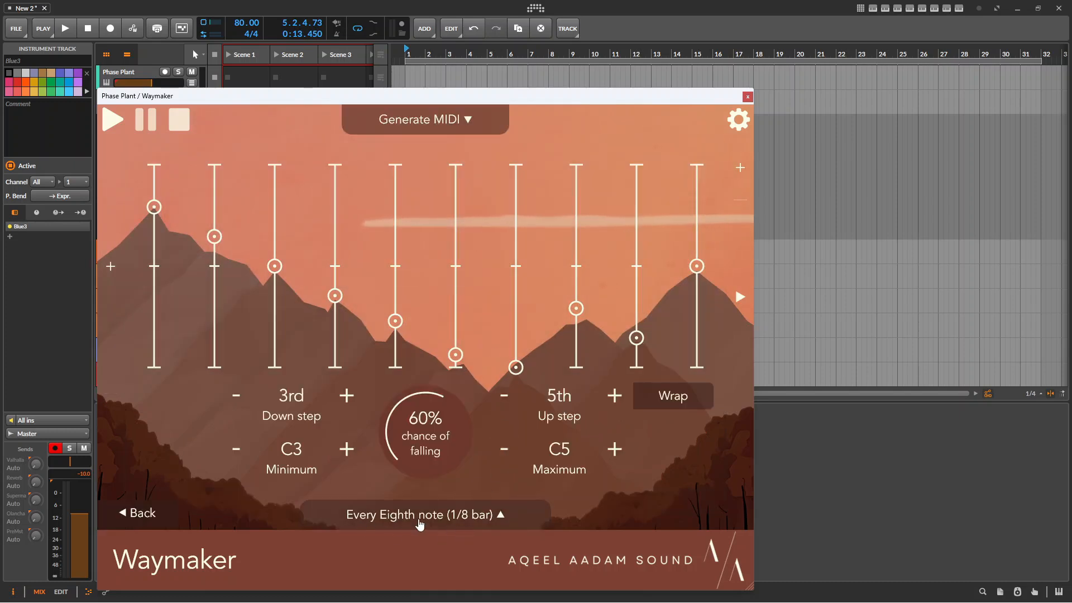
{"action": "left_click", "coordinate": [498, 516]}
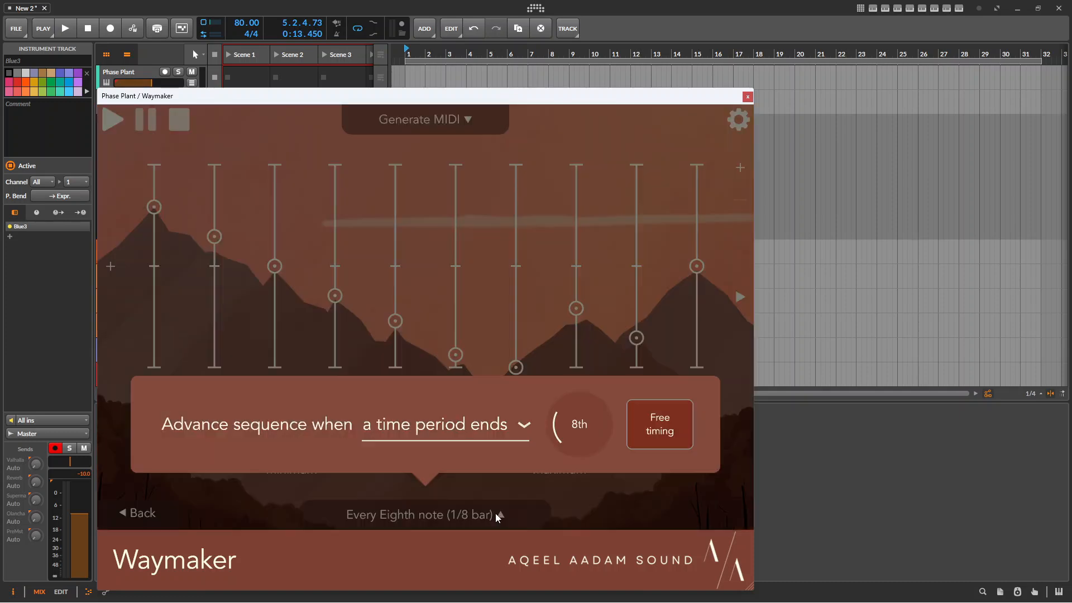
{"action": "left_click_drag", "start_coordinate": [563, 444], "coordinate": [582, 372]}
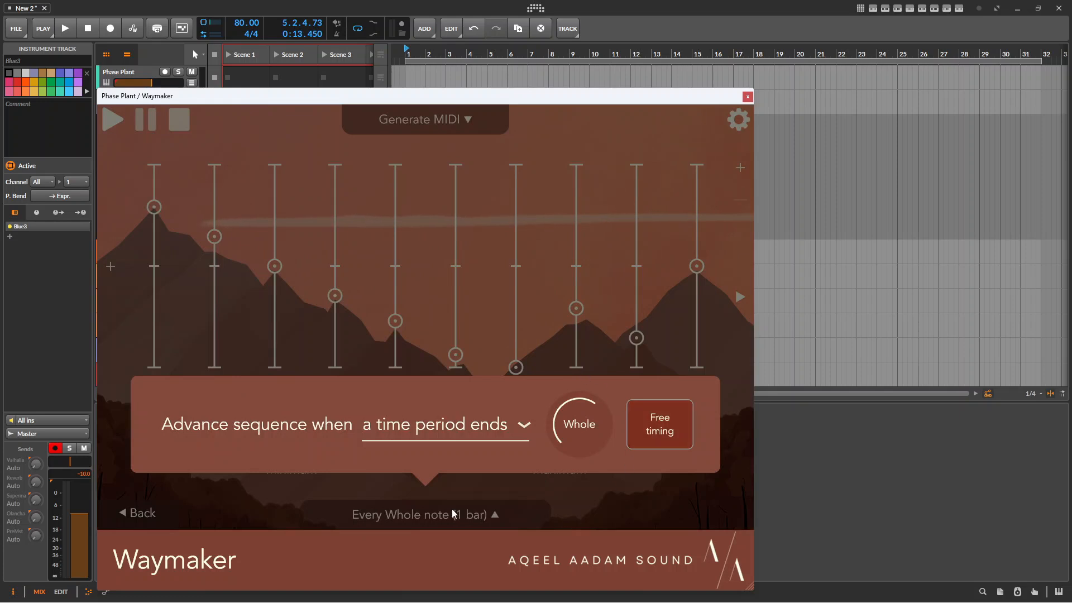
{"action": "left_click", "coordinate": [497, 497]}
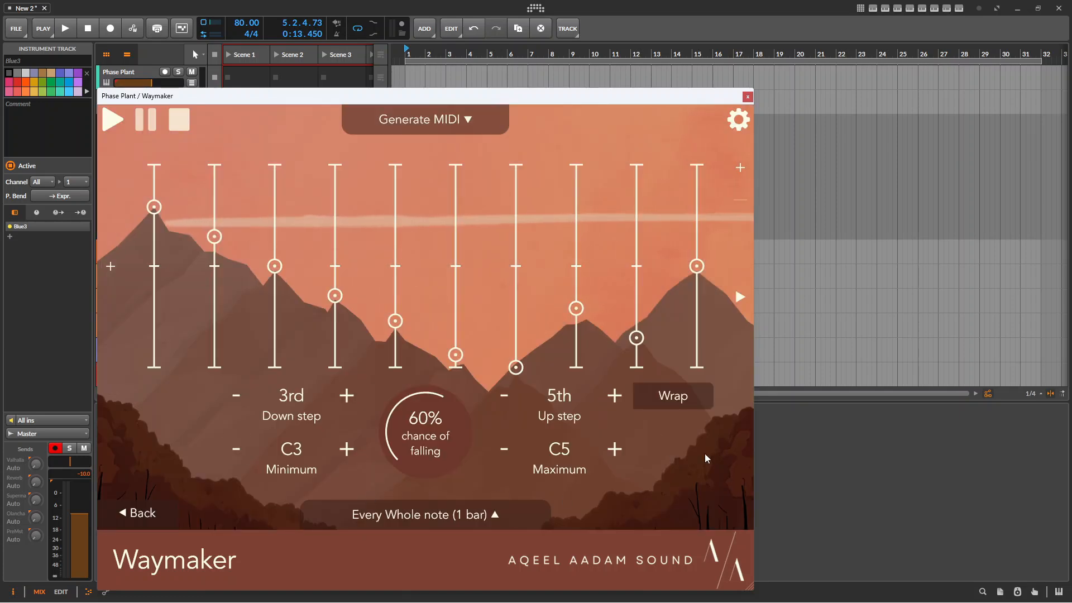
{"action": "left_click", "coordinate": [738, 296]}
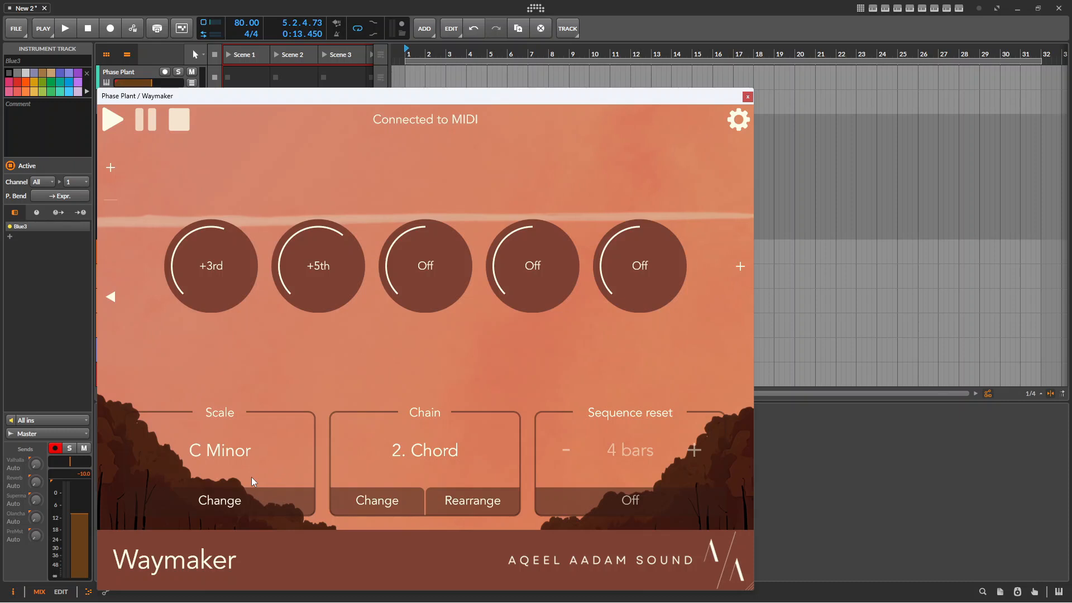
{"action": "left_click", "coordinate": [108, 126]}
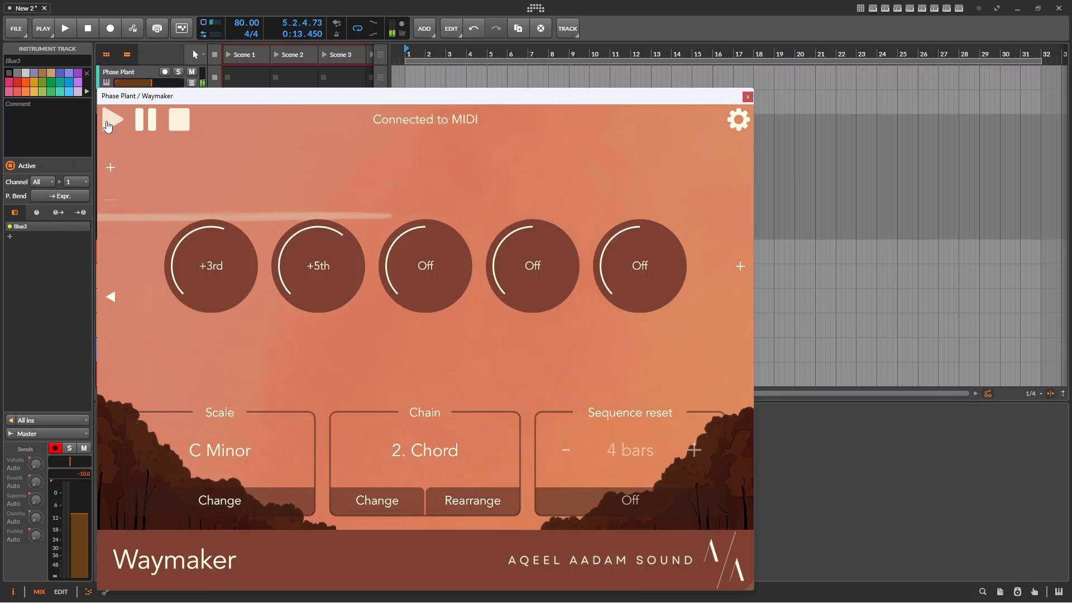
Add a Beat utility to the chain after the Chord module.
{"action": "left_click", "coordinate": [740, 267]}
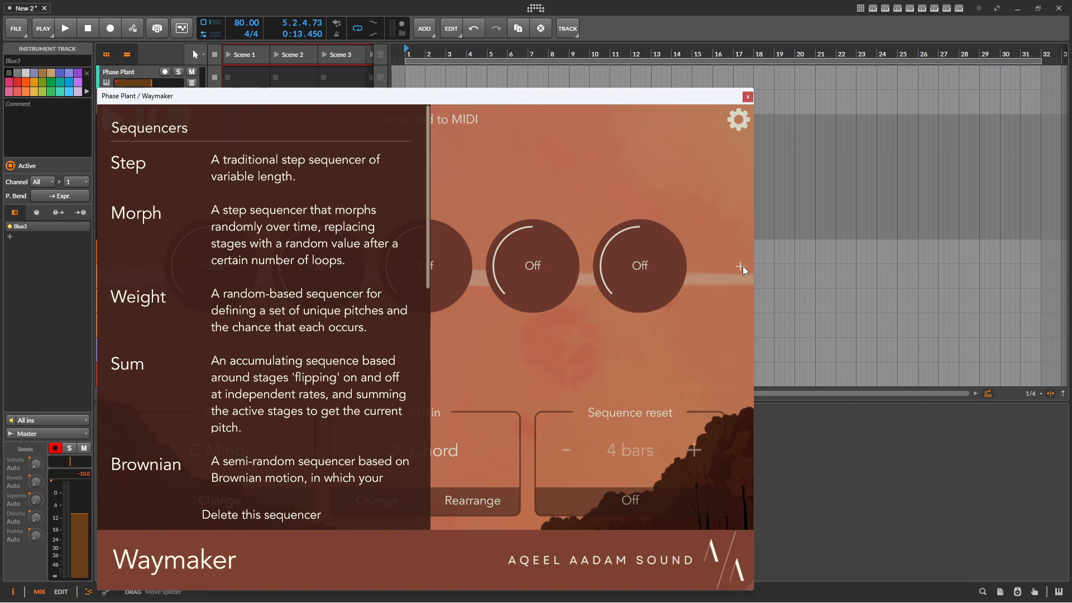
{"action": "scroll", "coordinate": [285, 328], "scroll_direction": "down", "scroll_amount": 5}
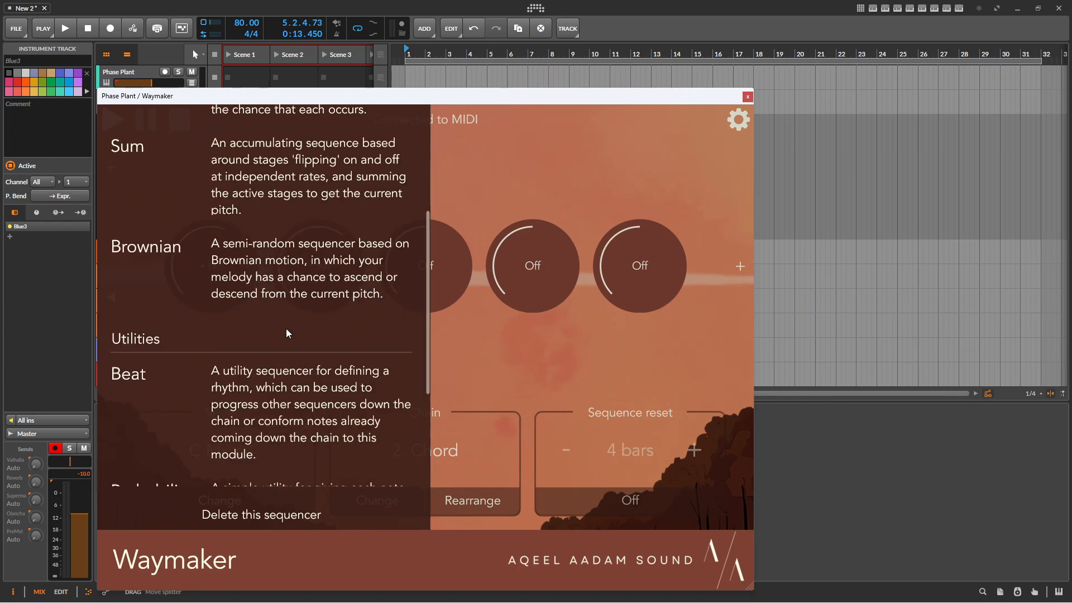
{"action": "left_click", "coordinate": [269, 290]}
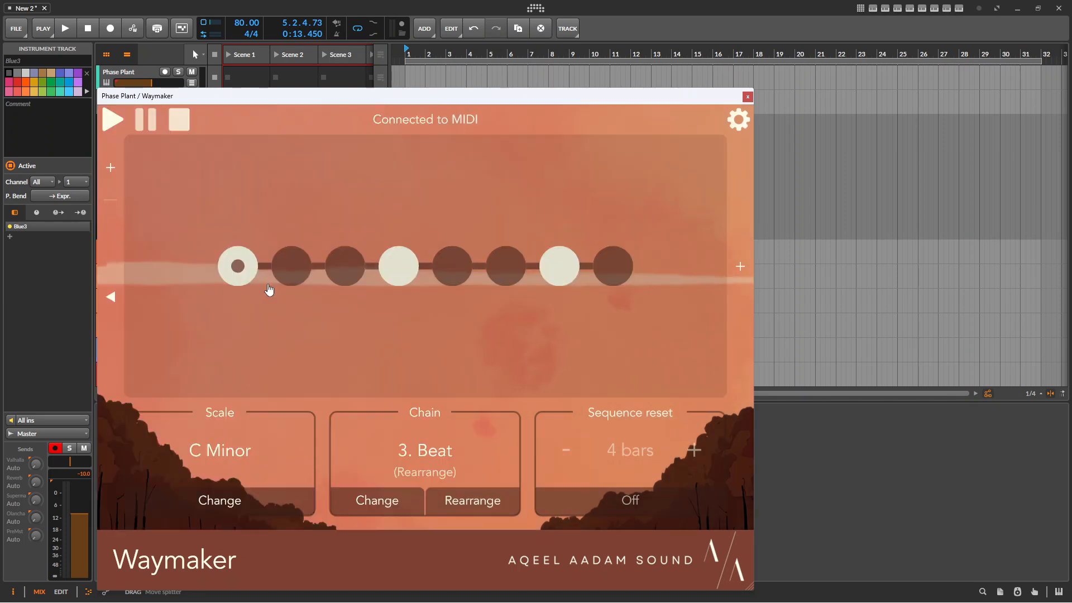
Try a 32-step beat with 11 Euclidean notes and switch its pattern type to Custom.
{"action": "left_click", "coordinate": [269, 290]}
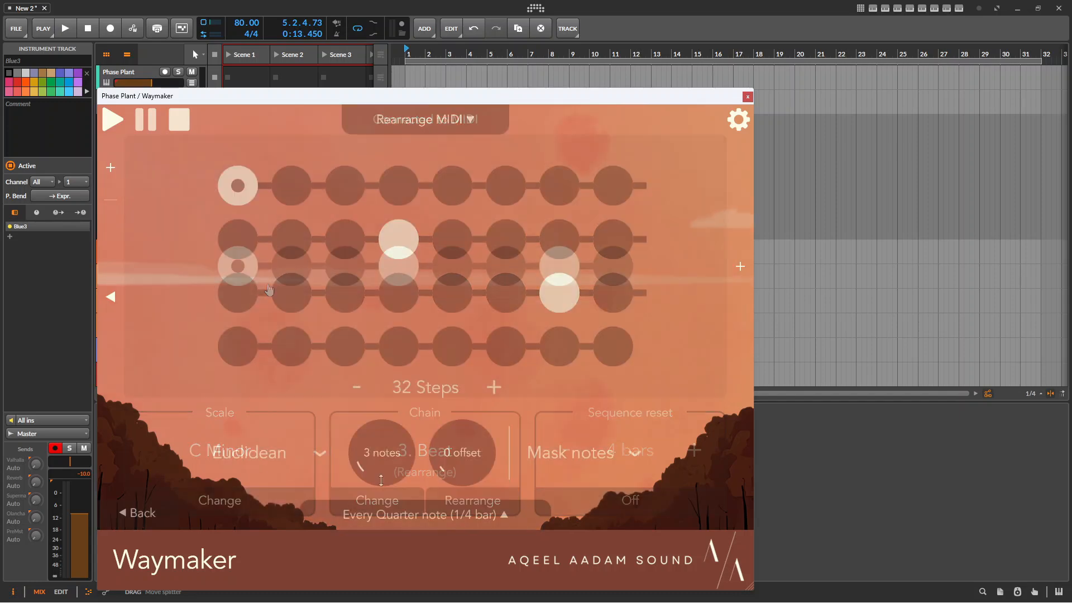
{"action": "left_click_drag", "start_coordinate": [380, 469], "coordinate": [391, 434]}
{"action": "left_click", "coordinate": [319, 453]}
{"action": "left_click", "coordinate": [304, 394]}
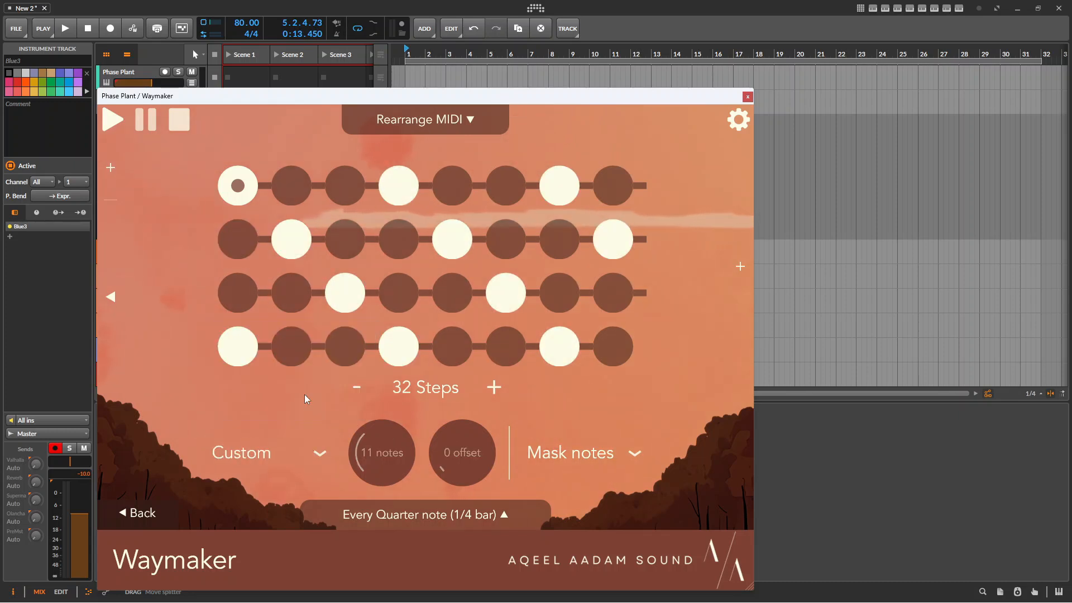
Try toggling the 2nd, 3rd and 5th beats by hand, and restore the 8-step Euclidean pattern with 3 notes and 0 offset.
{"action": "left_click", "coordinate": [287, 182]}
{"action": "left_click", "coordinate": [342, 190]}
{"action": "left_click", "coordinate": [445, 191]}
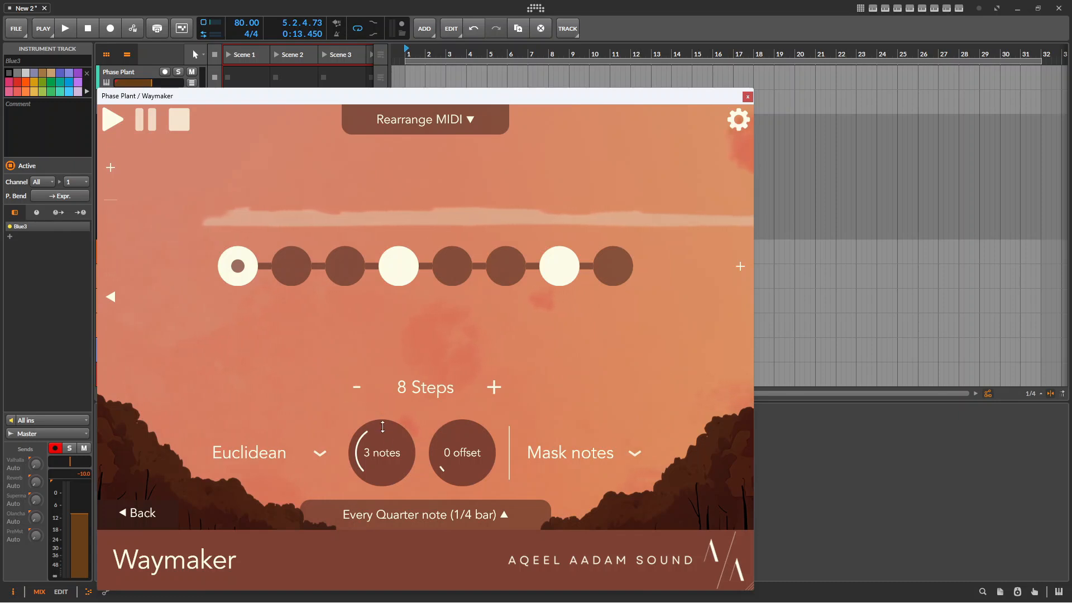
{"action": "mouse_move", "coordinate": [449, 463]}
{"action": "left_mouse_down"}
{"action": "mouse_move", "coordinate": [467, 420]}
{"action": "mouse_move", "coordinate": [469, 463]}
{"action": "left_mouse_up"}
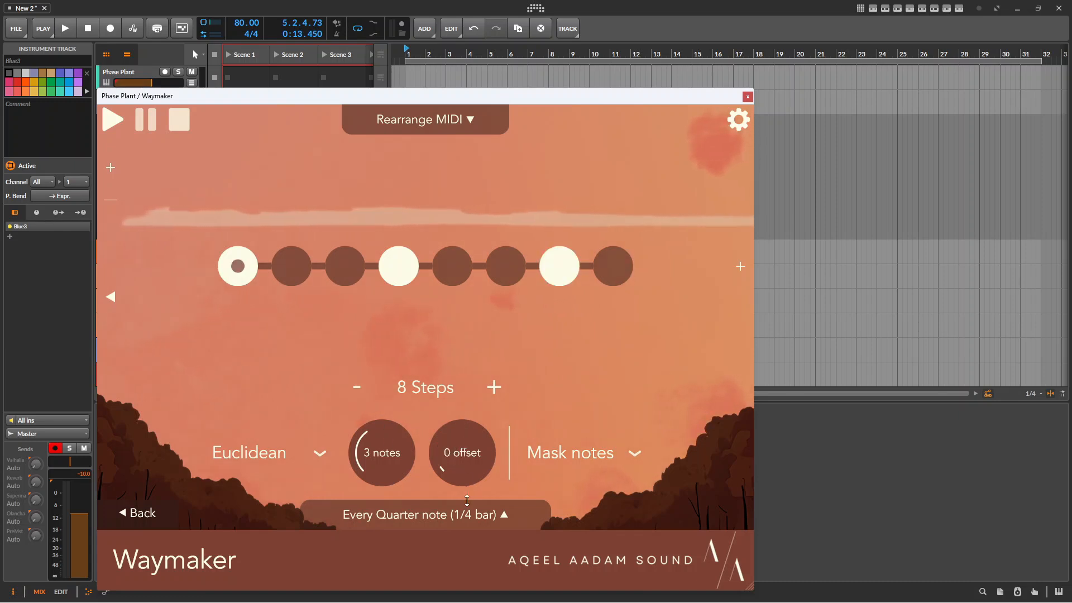
Set the Brownian sequencer to advance every quarter note (1/4 bar) and play the chain.
{"action": "left_click", "coordinate": [112, 297]}
{"action": "left_click", "coordinate": [113, 297]}
{"action": "left_click", "coordinate": [113, 297]}
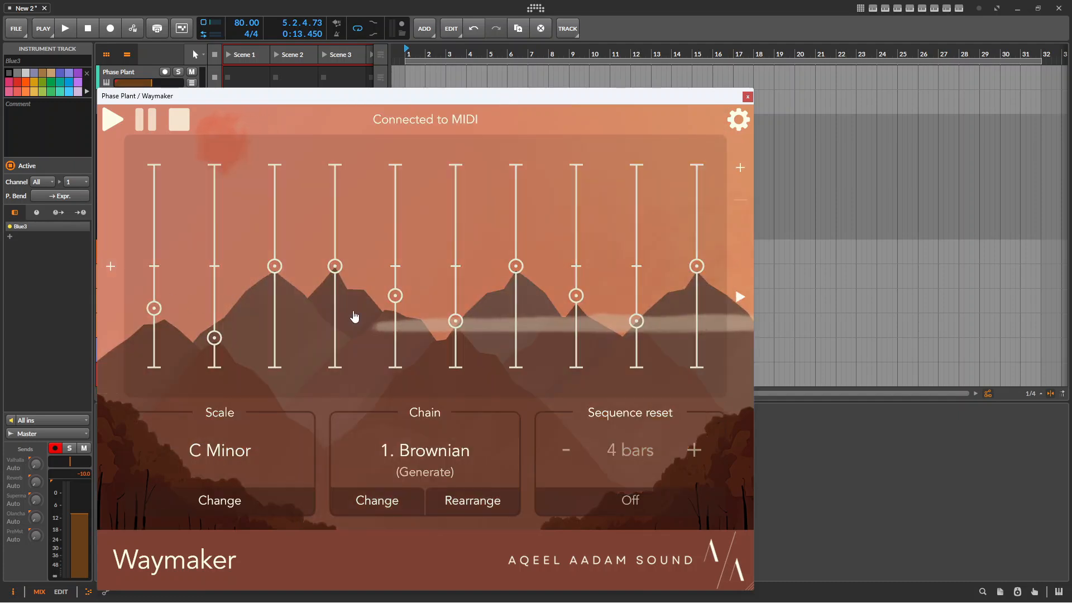
{"action": "left_click", "coordinate": [420, 347]}
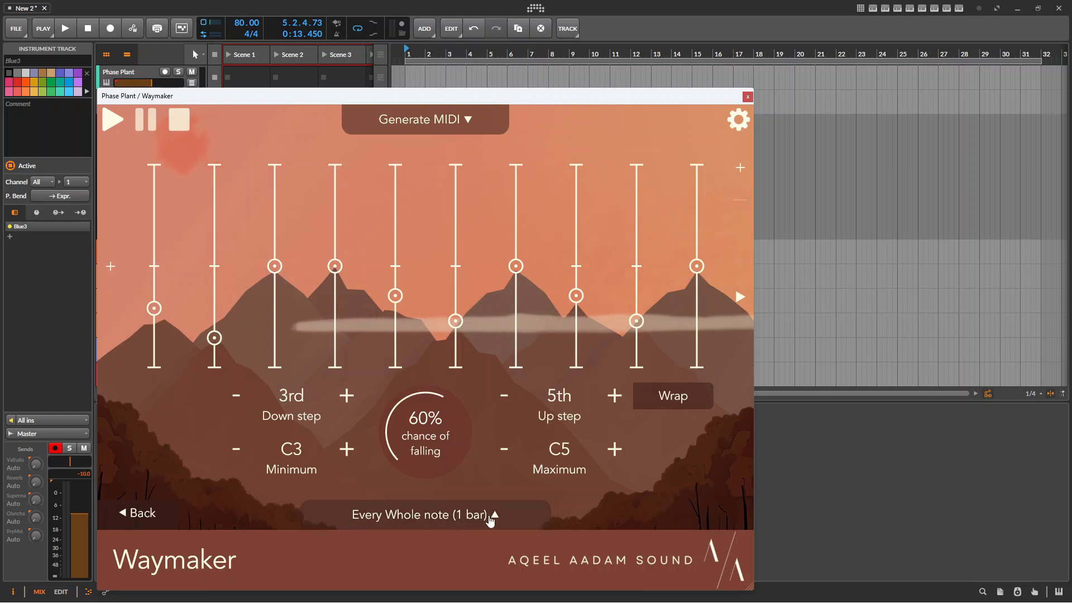
{"action": "left_click", "coordinate": [490, 518]}
{"action": "scroll", "coordinate": [583, 430], "scroll_direction": "down", "scroll_amount": 1}
{"action": "left_click_drag", "start_coordinate": [583, 430], "coordinate": [581, 468]}
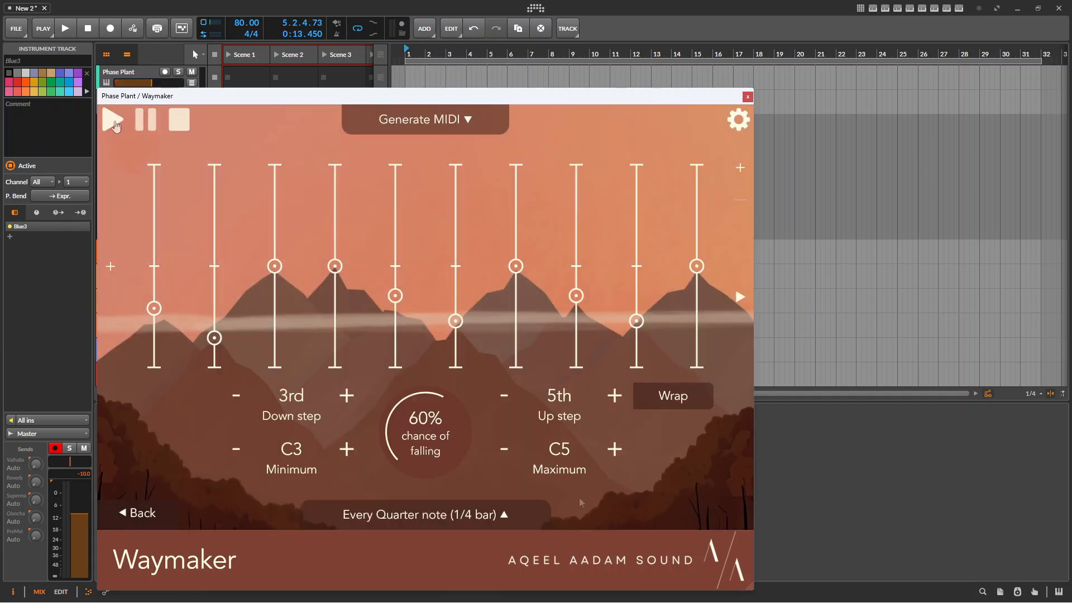
{"action": "left_click", "coordinate": [113, 120]}
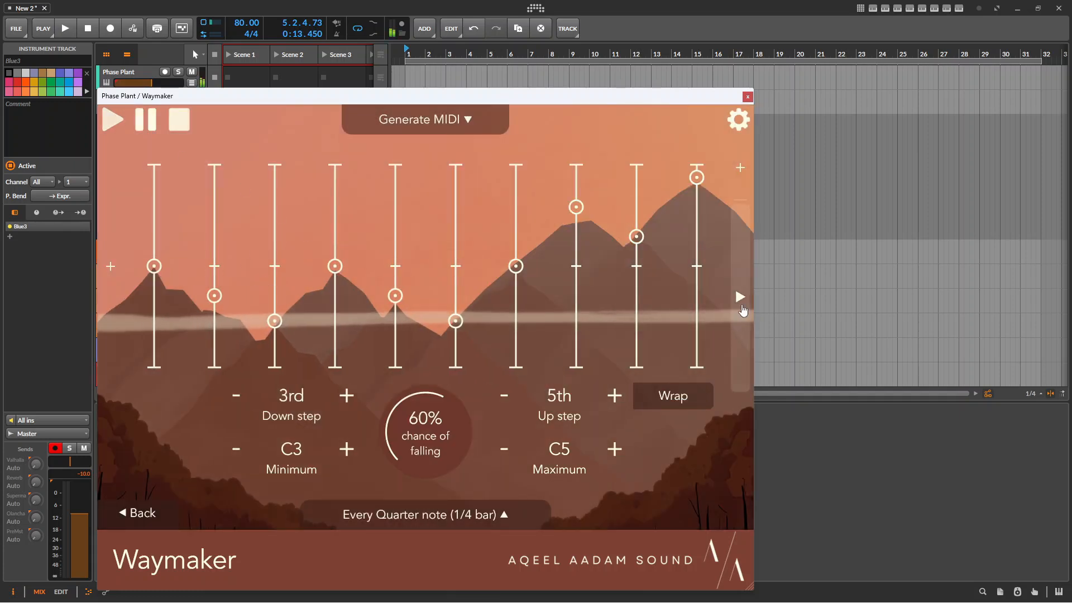
View the Beat module during playback, set the Brownian sequencer to advance every eighth note (1/8 bar), and play the chain again.
{"action": "left_click", "coordinate": [740, 302]}
{"action": "left_click", "coordinate": [740, 301]}
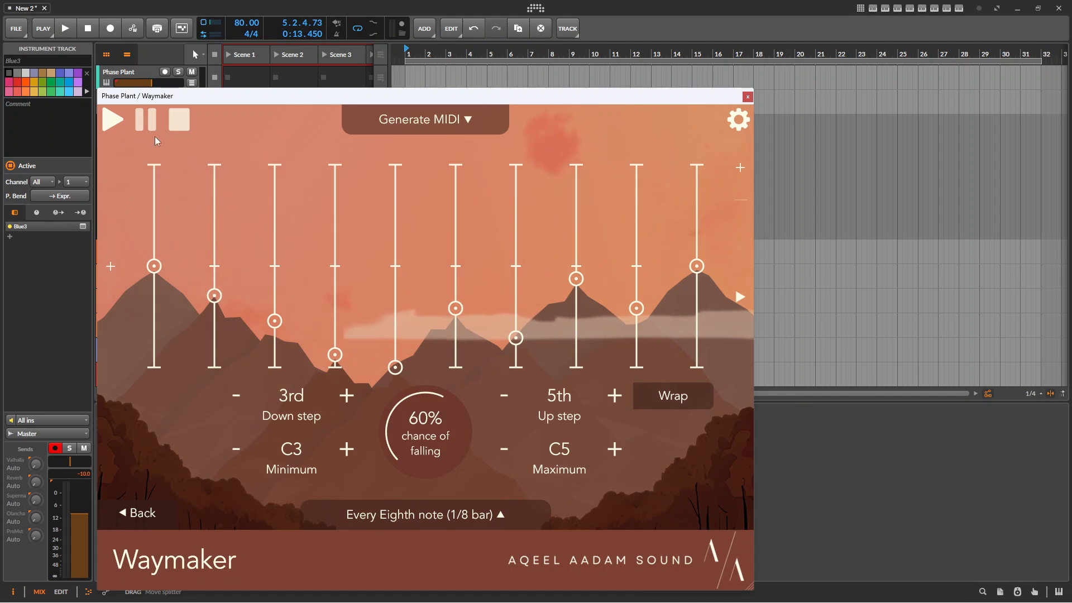
{"action": "left_click", "coordinate": [112, 120]}
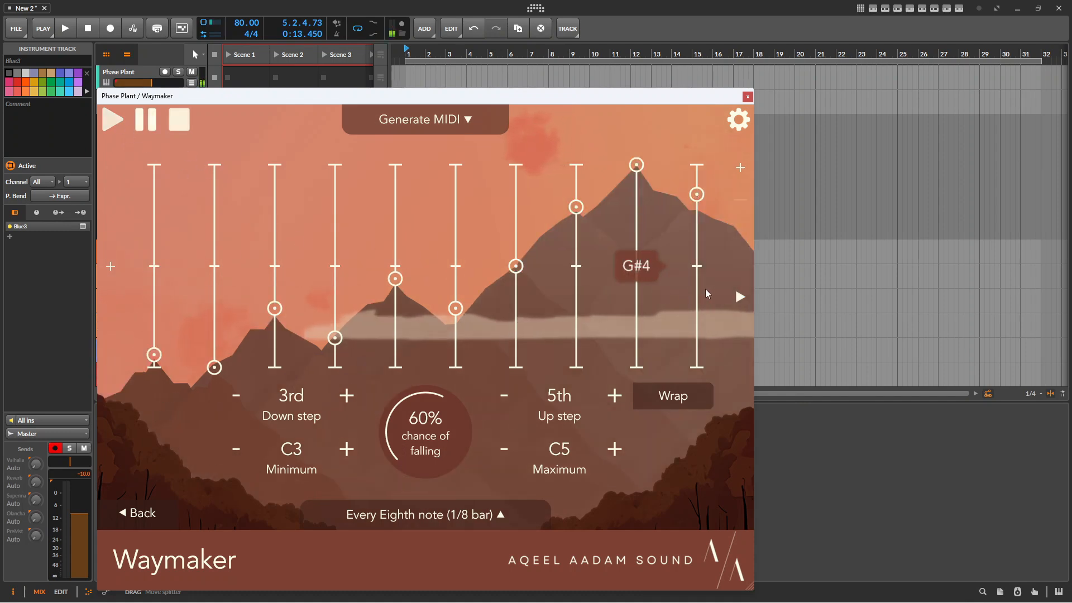
View the Beat module during playback of the chain and stop the playback.
{"action": "left_click", "coordinate": [735, 296]}
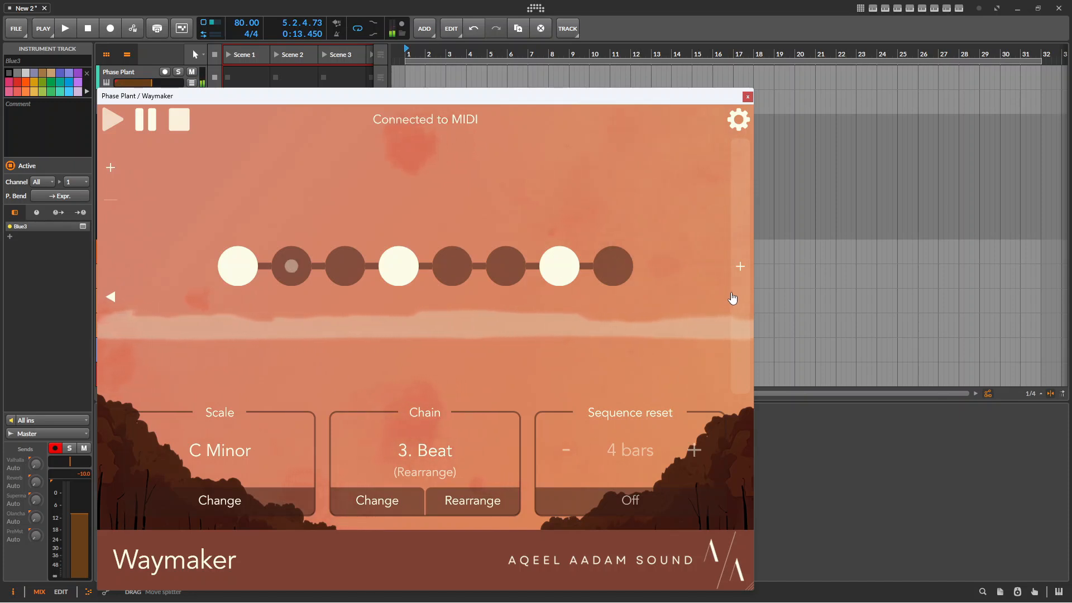
{"action": "left_click", "coordinate": [180, 124]}
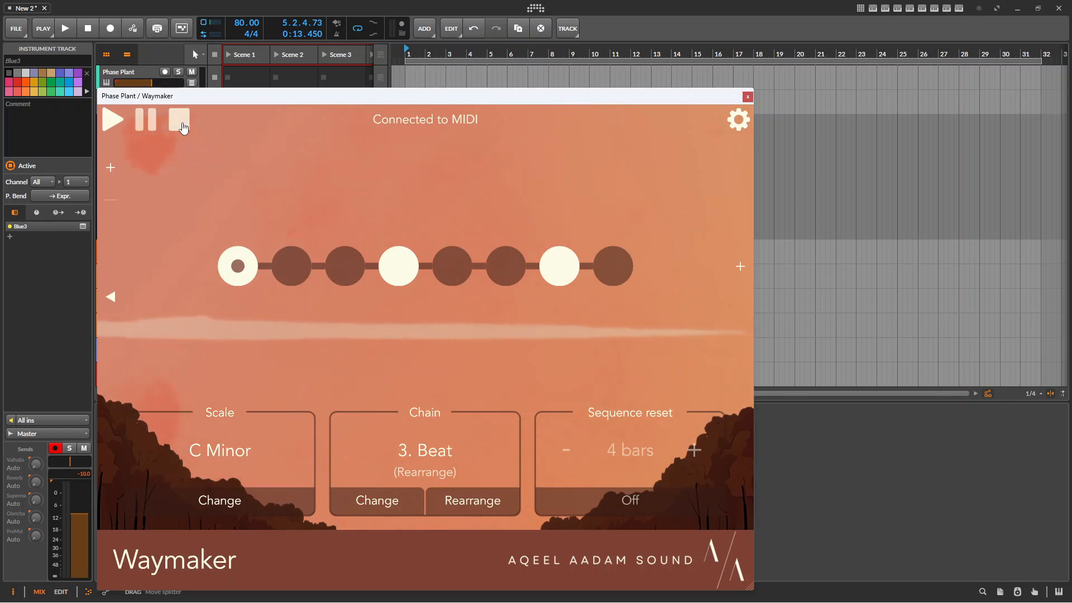
{"action": "left_click", "coordinate": [183, 128]}
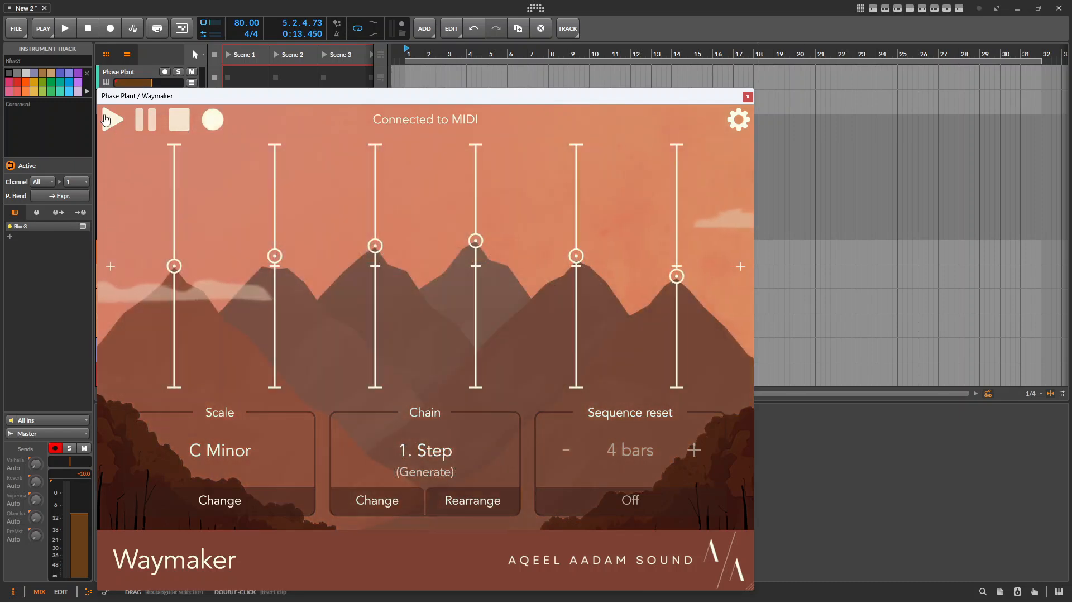
Play the Step sequencer and replace it with a Weight sequencer while it runs.
{"action": "left_click", "coordinate": [111, 121]}
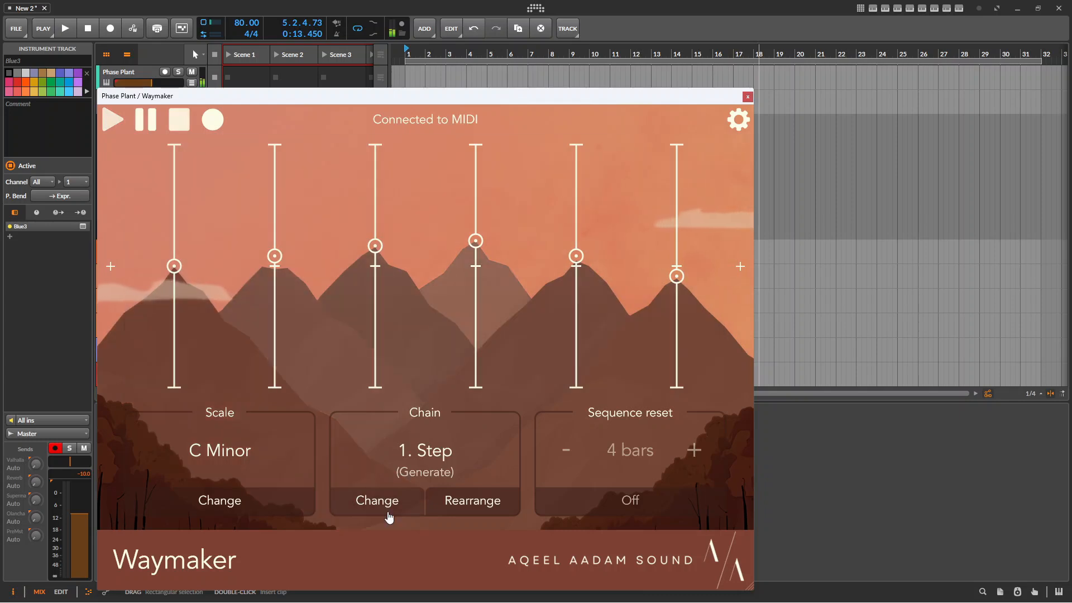
{"action": "left_click", "coordinate": [388, 514]}
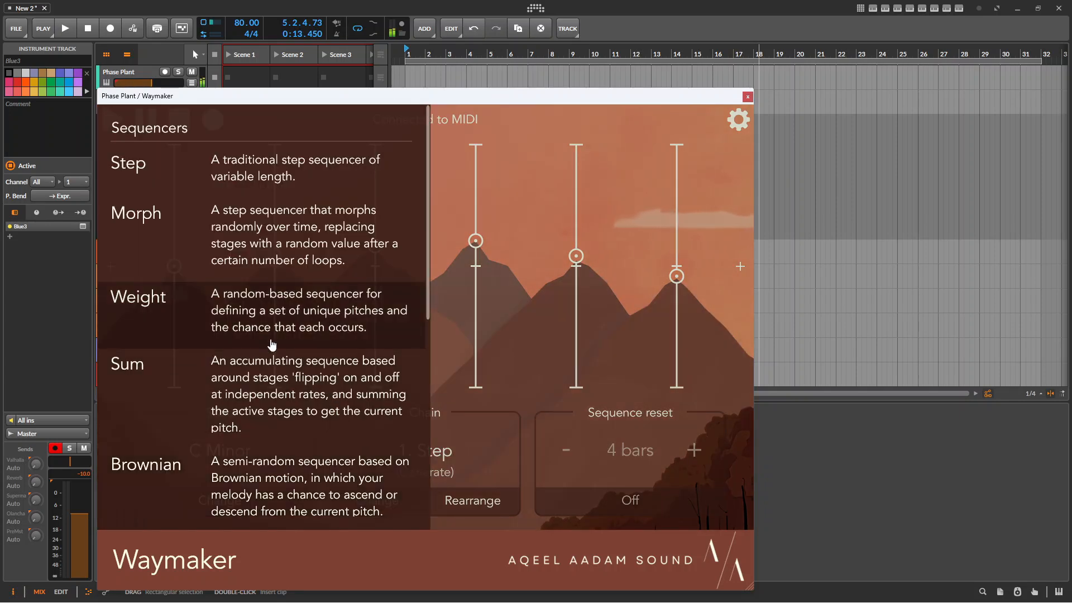
{"action": "left_click", "coordinate": [255, 318]}
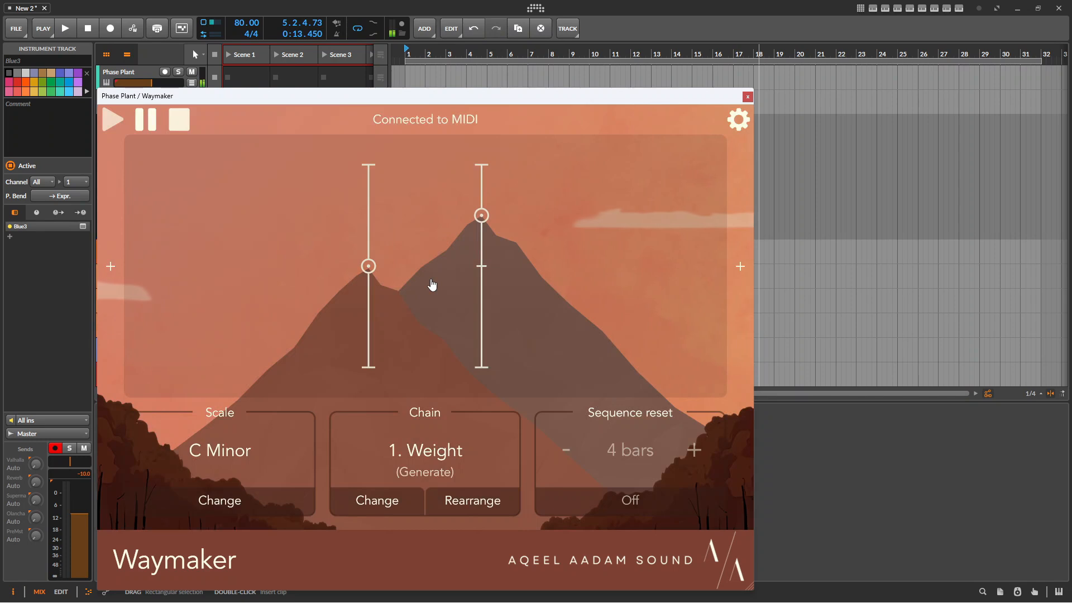
Set the first Weight stage's chance to 43%, raise its pitch and slightly lower the second stage's pitch.
{"action": "left_click", "coordinate": [369, 267]}
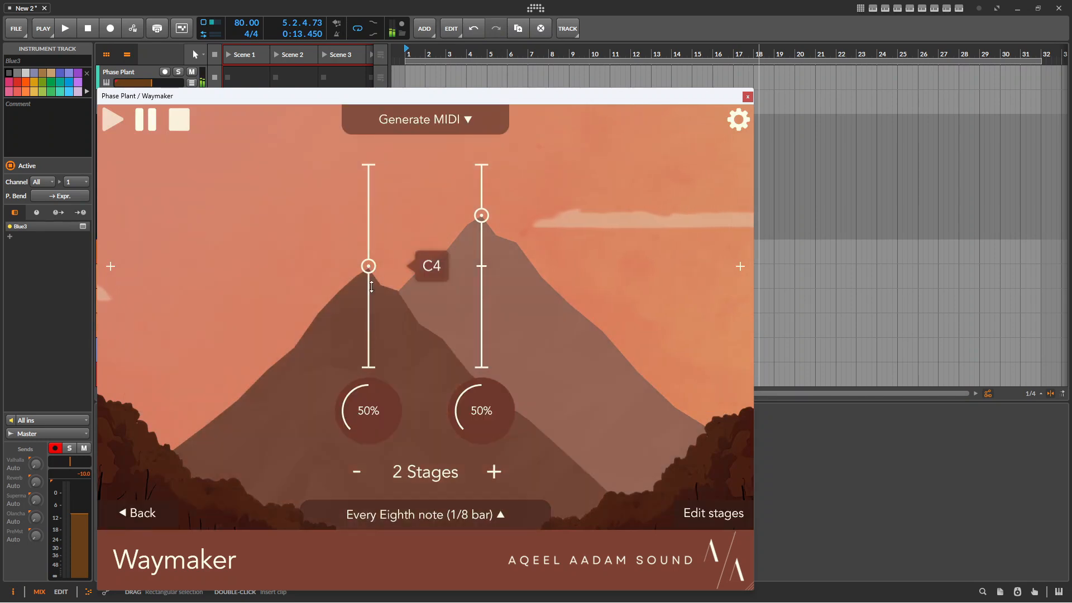
{"action": "left_click_drag", "start_coordinate": [368, 413], "coordinate": [368, 432]}
{"action": "mouse_move", "coordinate": [366, 329]}
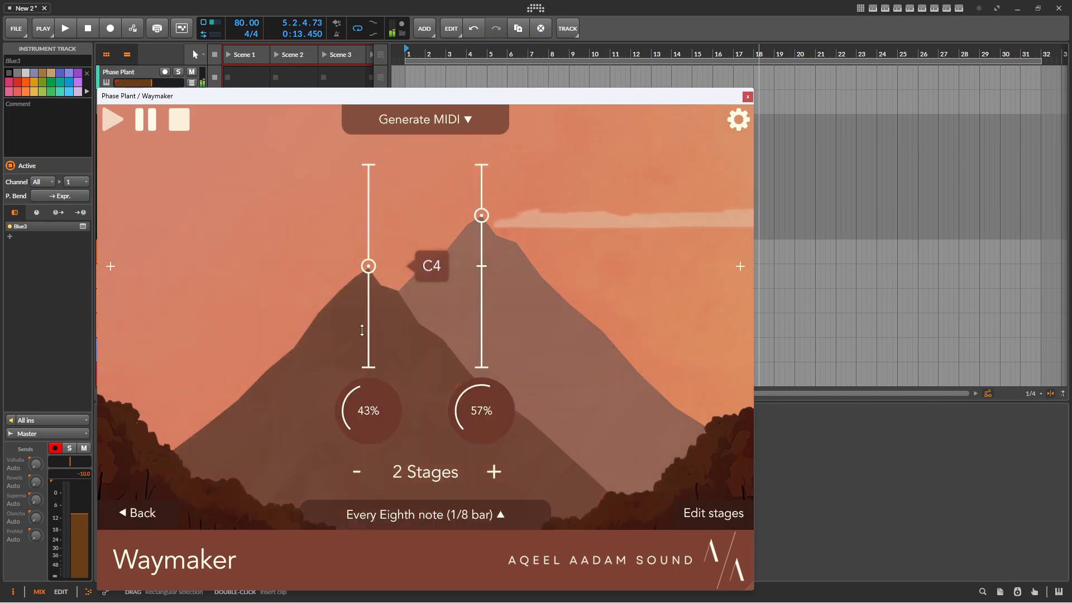
{"action": "left_click_drag", "start_coordinate": [373, 277], "coordinate": [375, 251]}
{"action": "left_click_drag", "start_coordinate": [481, 216], "coordinate": [483, 228]}
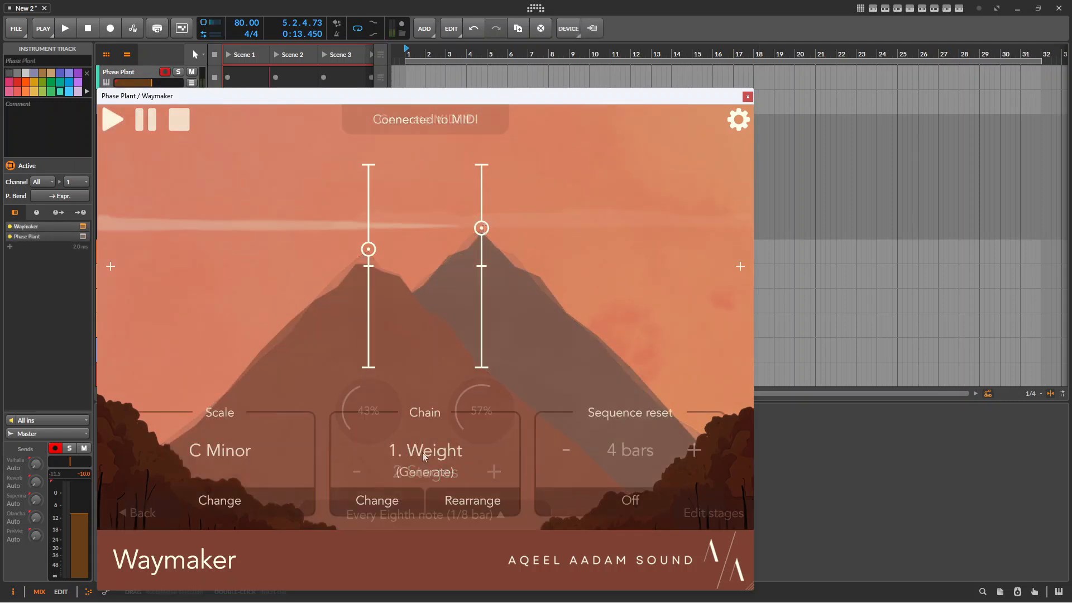
Replace the Weight sequencer with Sum and adjust its second stage's rate during playback.
{"action": "left_click", "coordinate": [395, 509]}
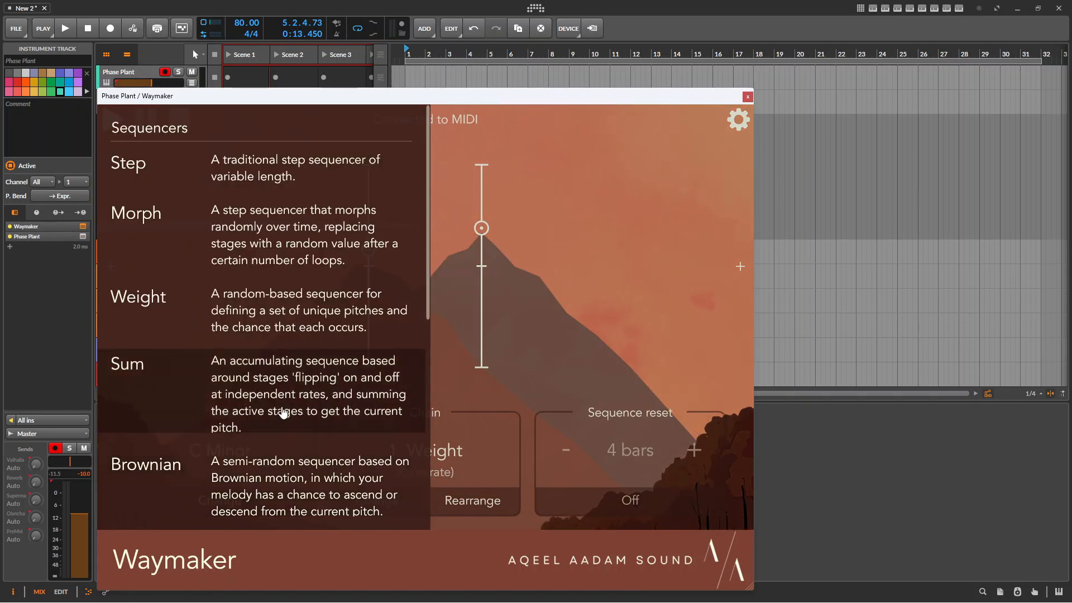
{"action": "left_click", "coordinate": [275, 407]}
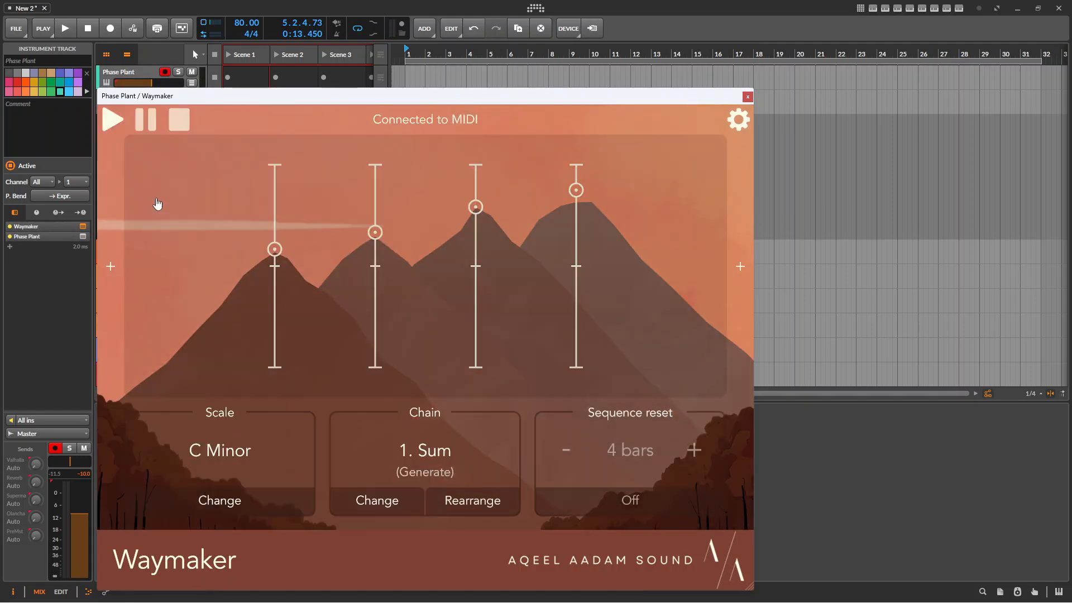
{"action": "left_click", "coordinate": [112, 123]}
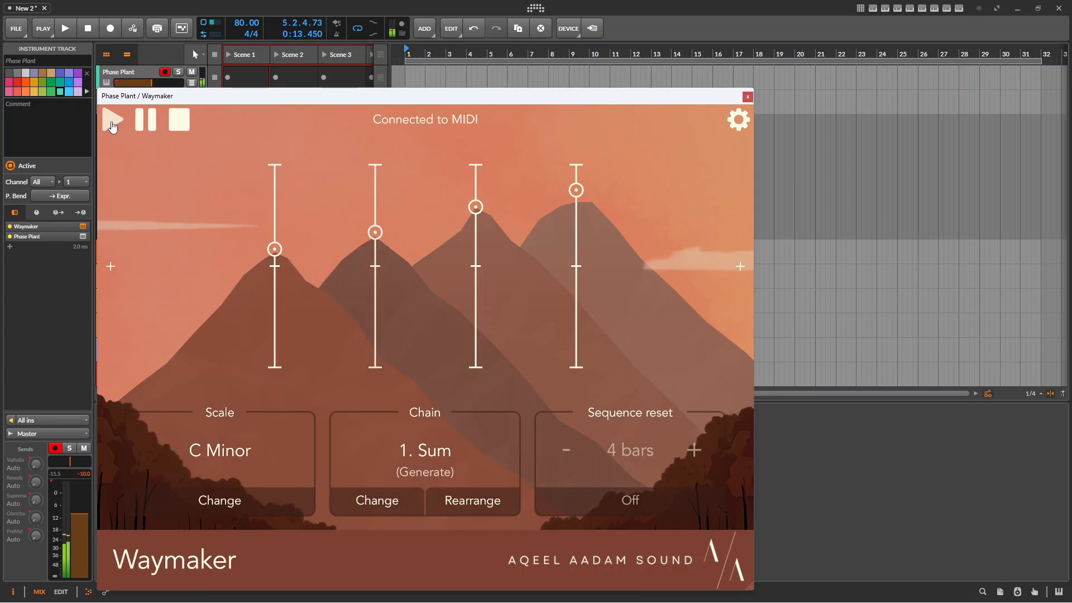
{"action": "left_click", "coordinate": [323, 274]}
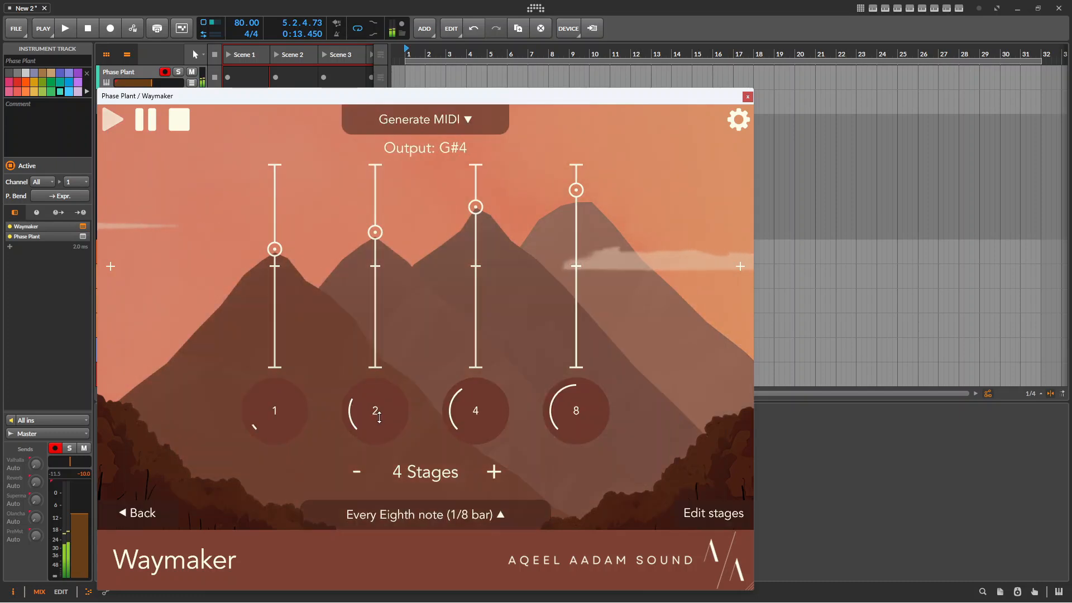
{"action": "left_click_drag", "start_coordinate": [377, 412], "coordinate": [377, 400]}
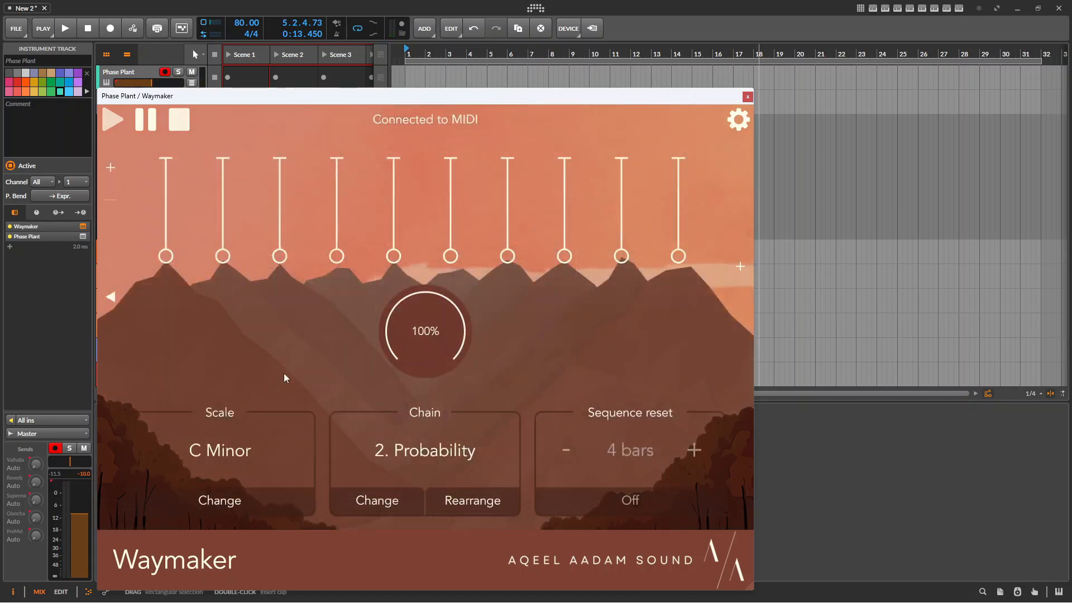
Play the chain with the Probability module and lower its overall probability from full.
{"action": "left_click", "coordinate": [111, 119]}
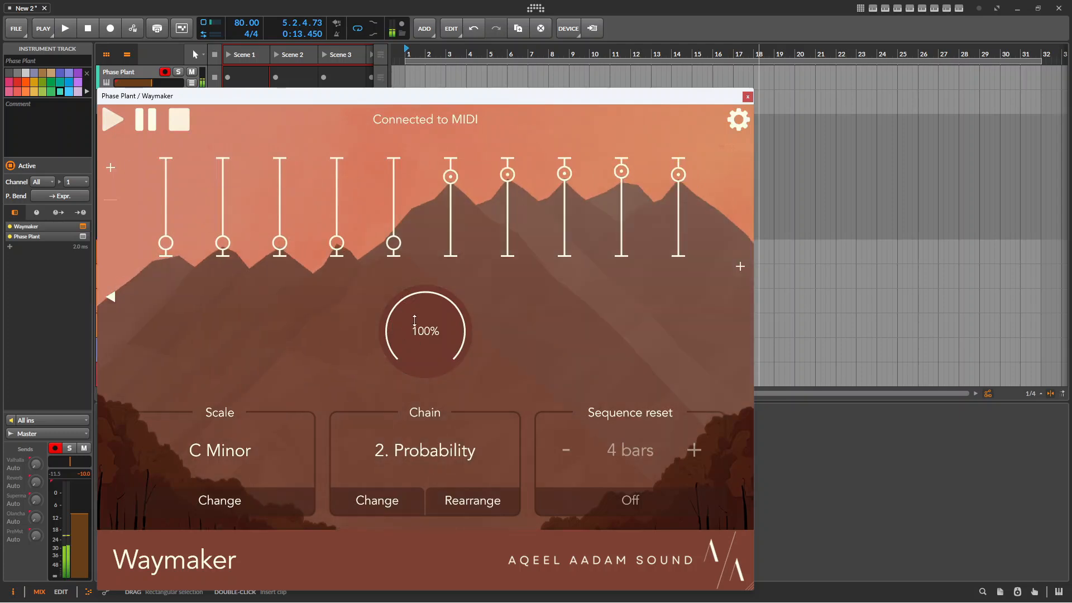
{"action": "left_click_drag", "start_coordinate": [429, 325], "coordinate": [422, 417]}
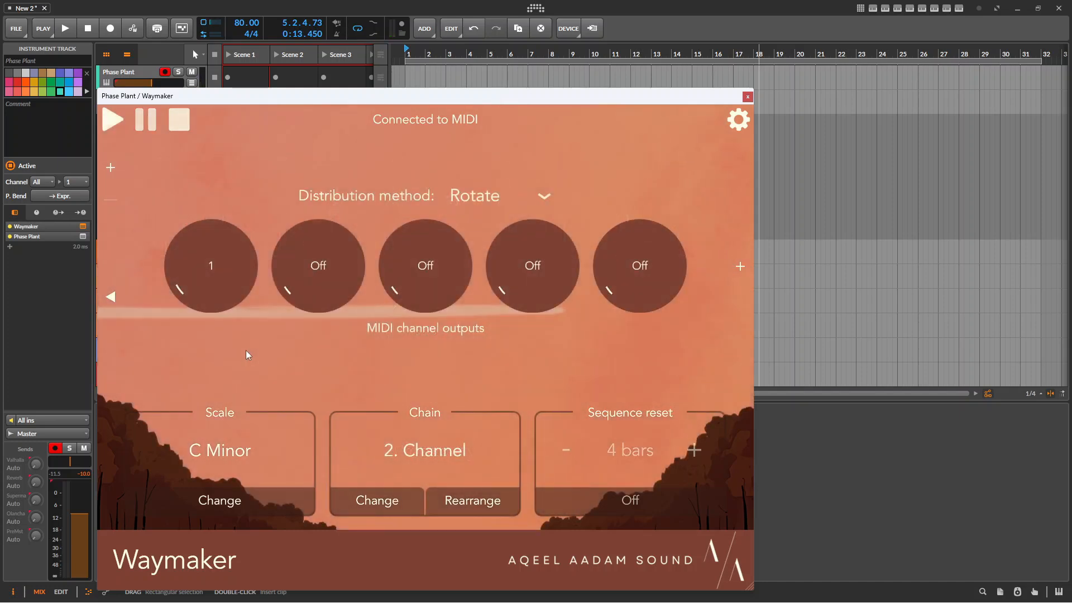
Set the Channel module's second and third MIDI channel outputs to 2 and 3, and view the available distribution methods.
{"action": "left_click_drag", "start_coordinate": [341, 271], "coordinate": [337, 263]}
{"action": "left_click_drag", "start_coordinate": [429, 275], "coordinate": [431, 239]}
{"action": "left_click", "coordinate": [484, 204]}
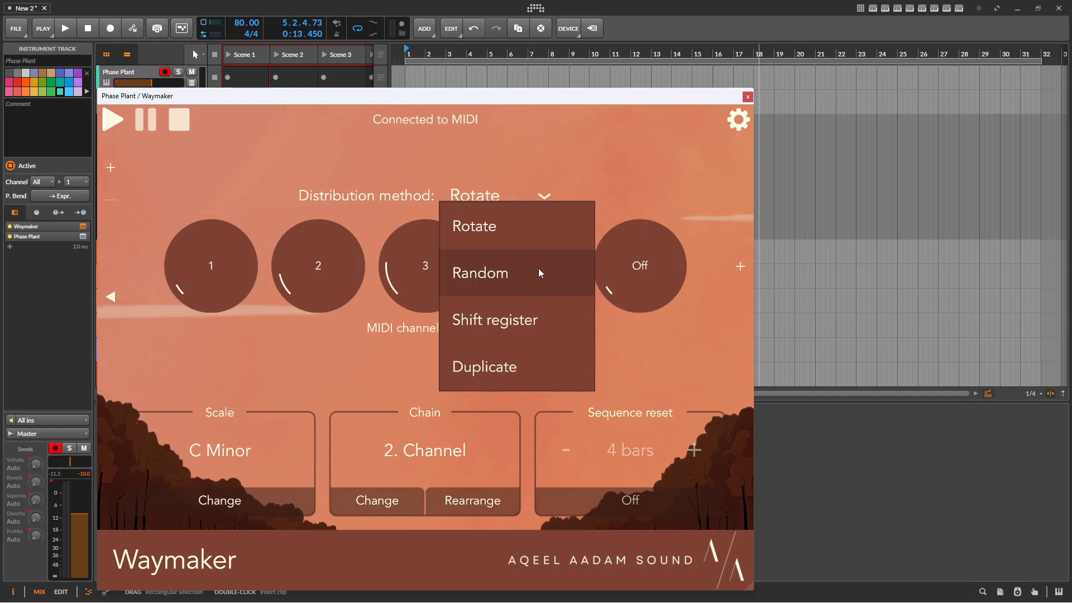
{"action": "left_click", "coordinate": [648, 146]}
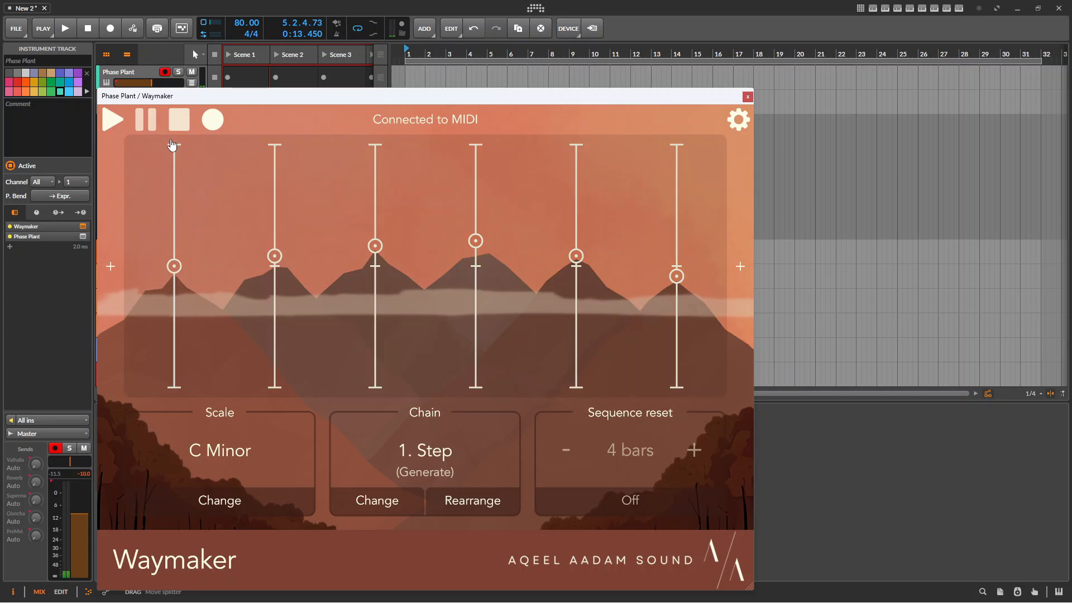
Audition the Step sequencer alone, and add a Morph sequencer after it to play the two together.
{"action": "left_click", "coordinate": [114, 120]}
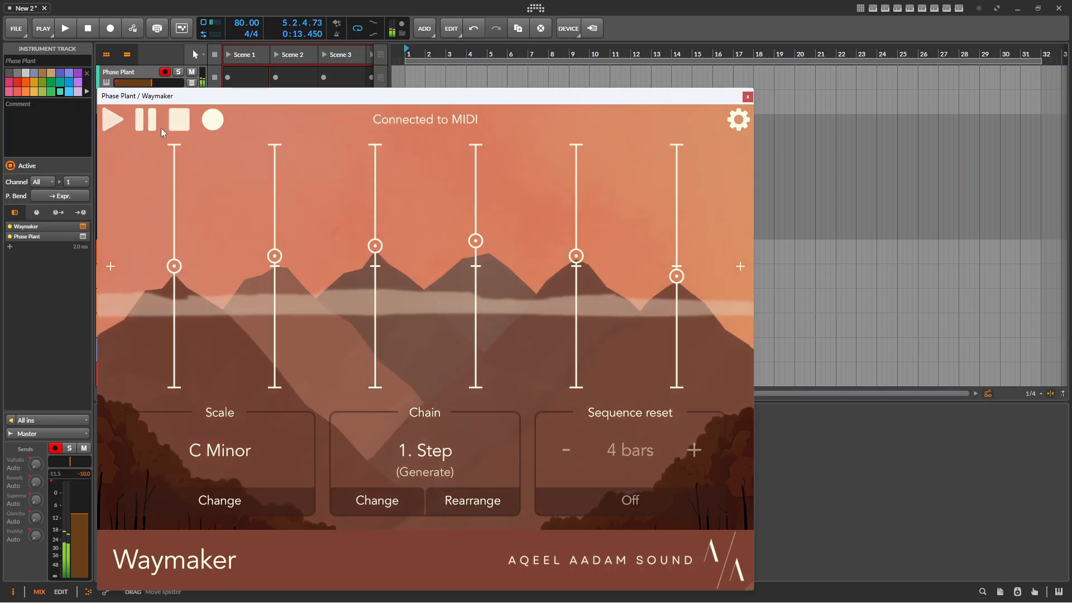
{"action": "left_click", "coordinate": [180, 127]}
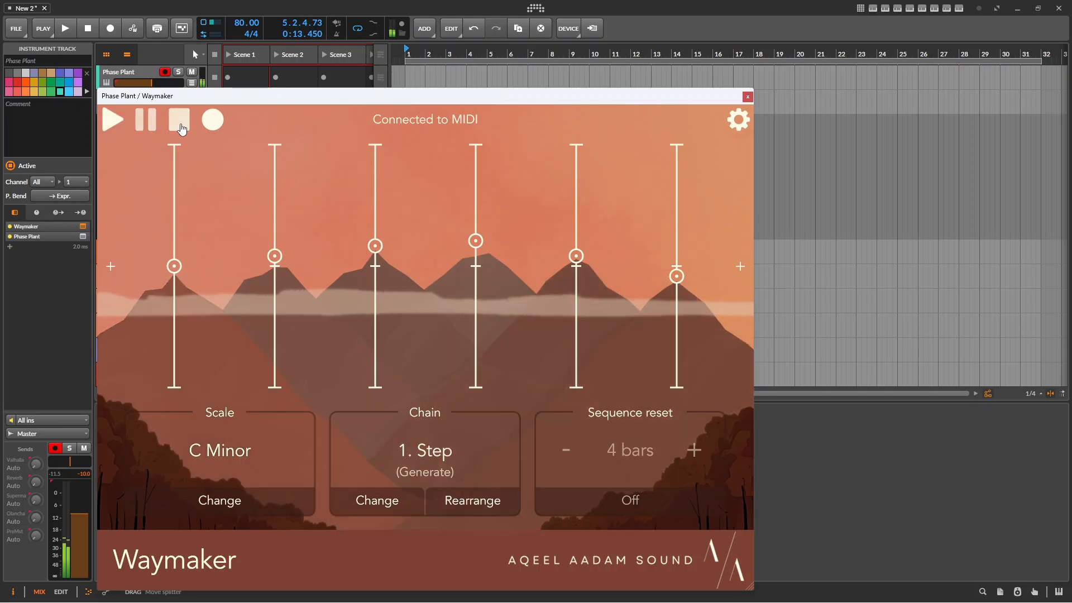
{"action": "left_click", "coordinate": [741, 267]}
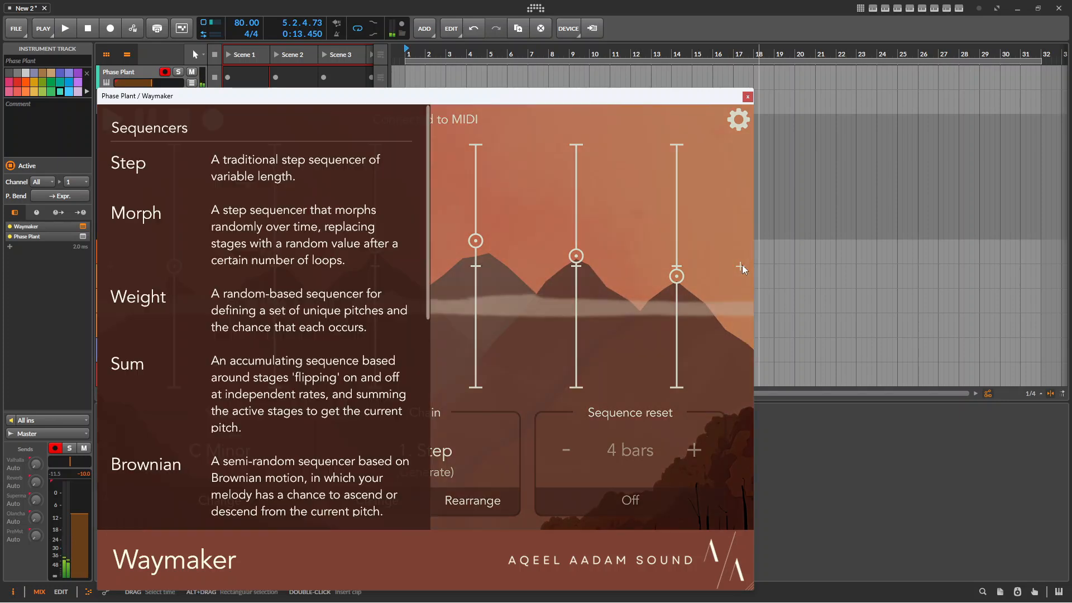
{"action": "left_click", "coordinate": [310, 238]}
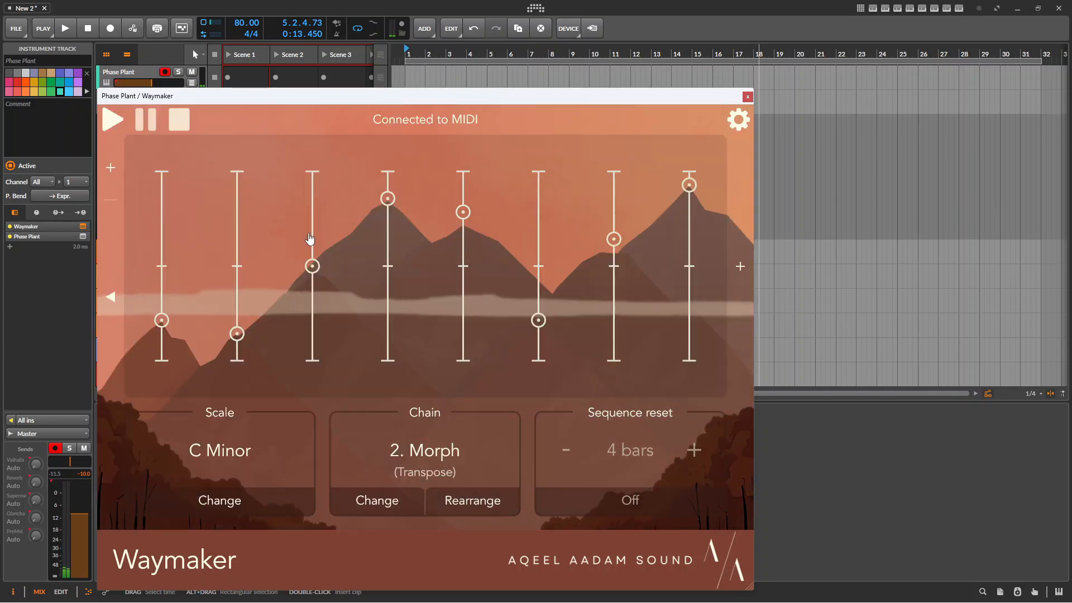
{"action": "left_click", "coordinate": [114, 121]}
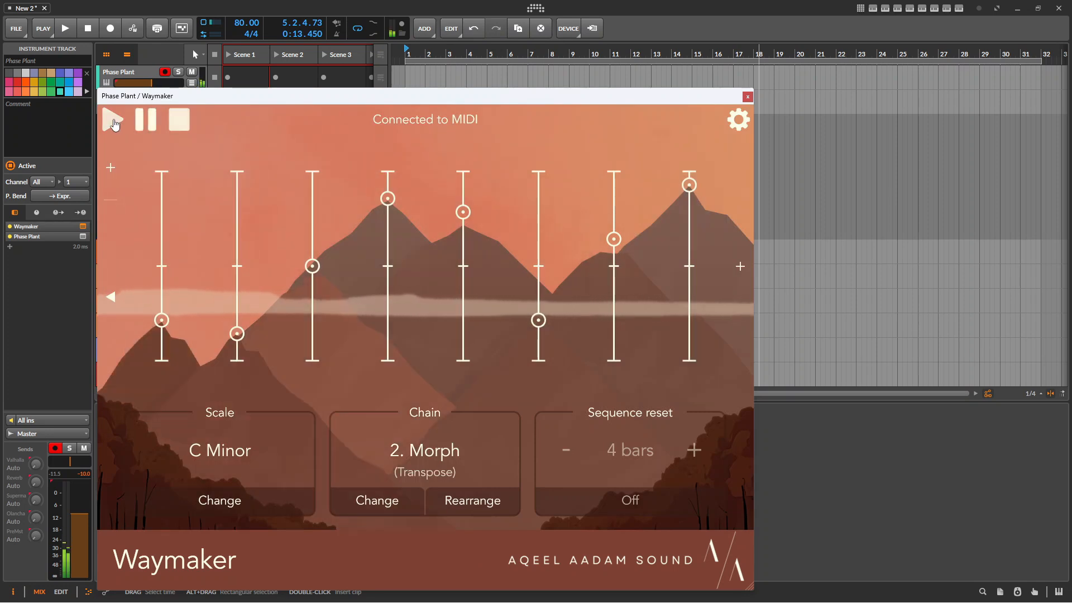
Set the lower limit of the Morph sequencer's pitch range to +4th during playback, and stop playing.
{"action": "left_click", "coordinate": [374, 303]}
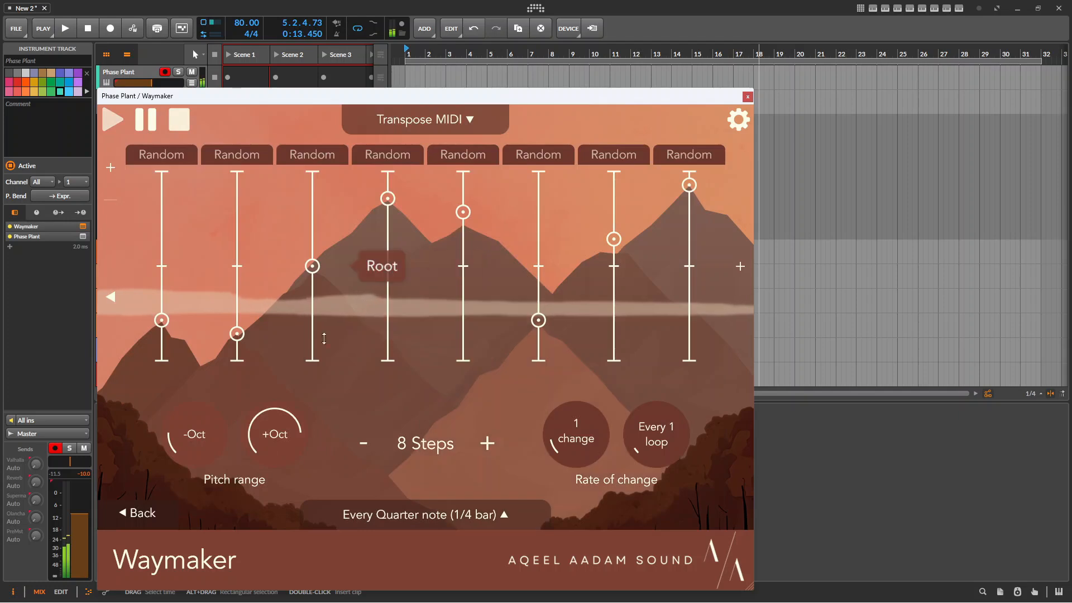
{"action": "left_click_drag", "start_coordinate": [202, 425], "coordinate": [202, 342]}
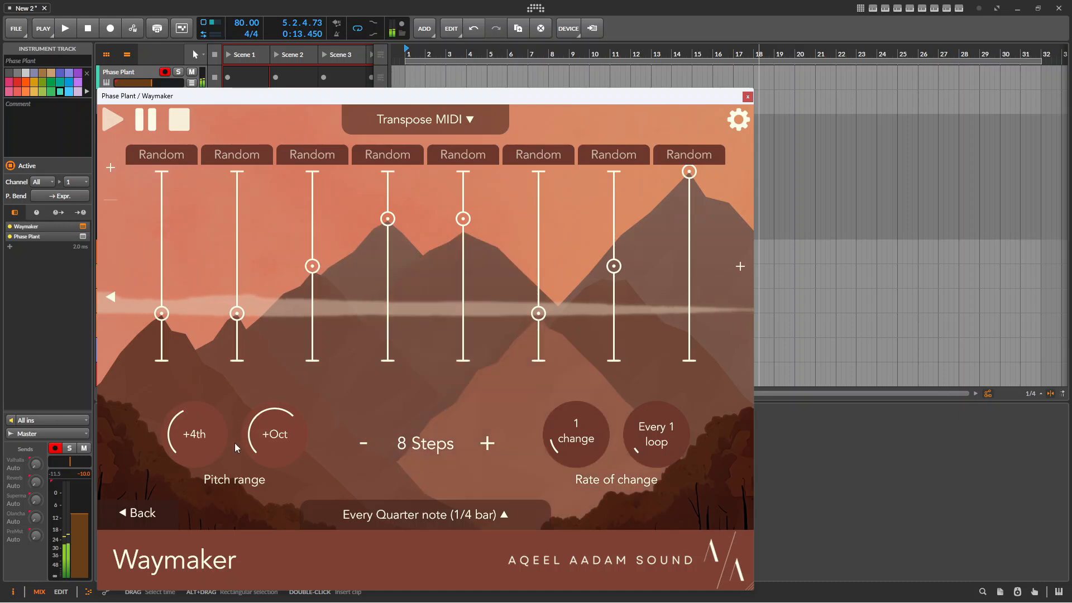
{"action": "mouse_move", "coordinate": [209, 440]}
{"action": "left_mouse_down"}
{"action": "mouse_move", "coordinate": [208, 412]}
{"action": "mouse_move", "coordinate": [206, 435]}
{"action": "left_mouse_up"}
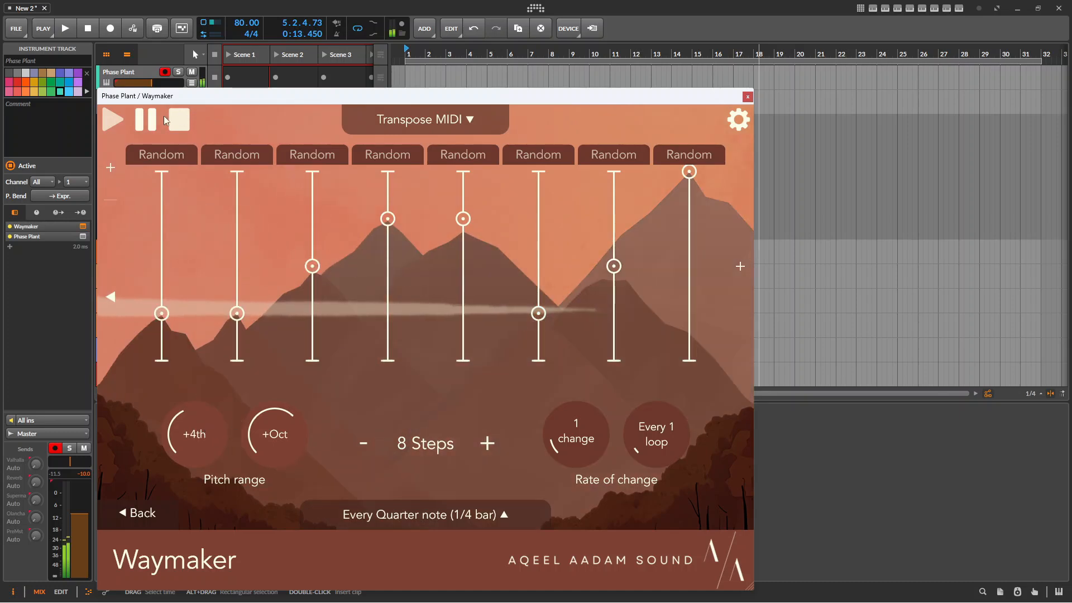
{"action": "left_click", "coordinate": [179, 120]}
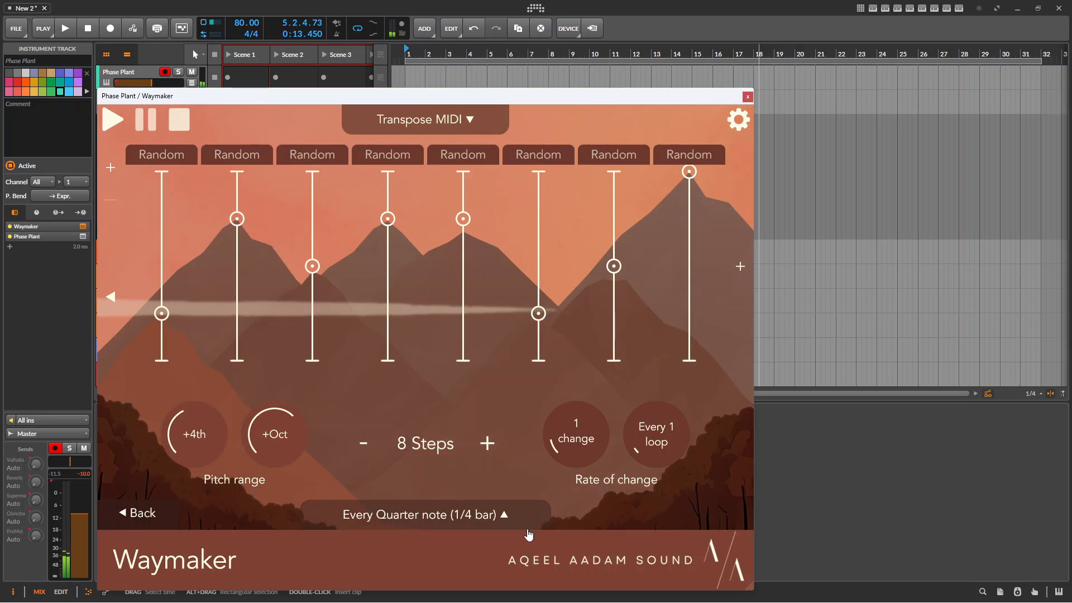
Set the Morph sequencer to advance every dotted eighth note (3/16 bar), and audition the chain.
{"action": "left_click", "coordinate": [503, 517]}
{"action": "left_click_drag", "start_coordinate": [583, 424], "coordinate": [586, 447]}
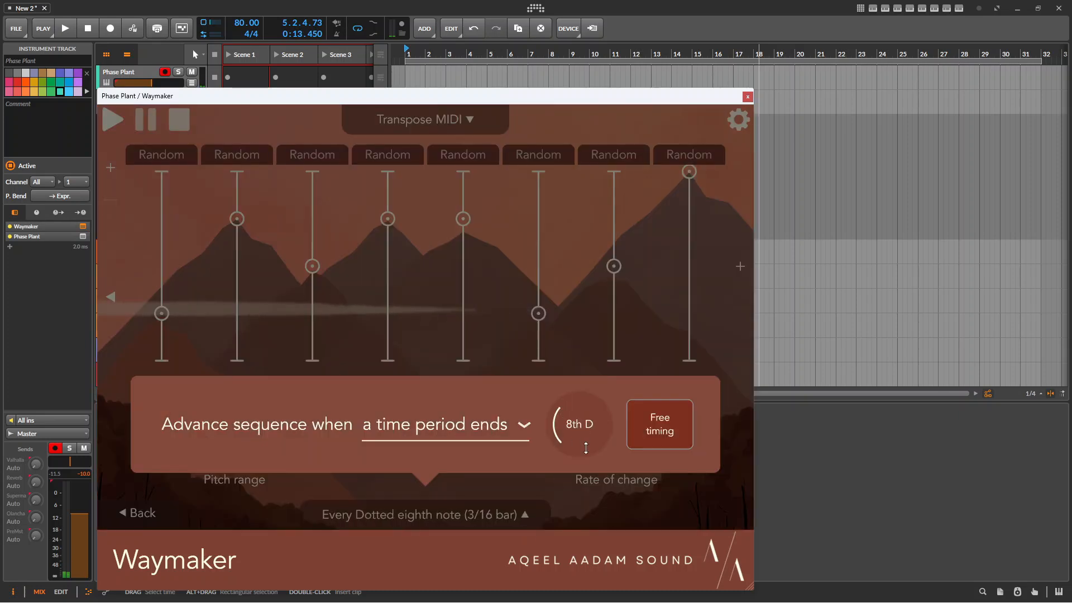
{"action": "left_click", "coordinate": [561, 509]}
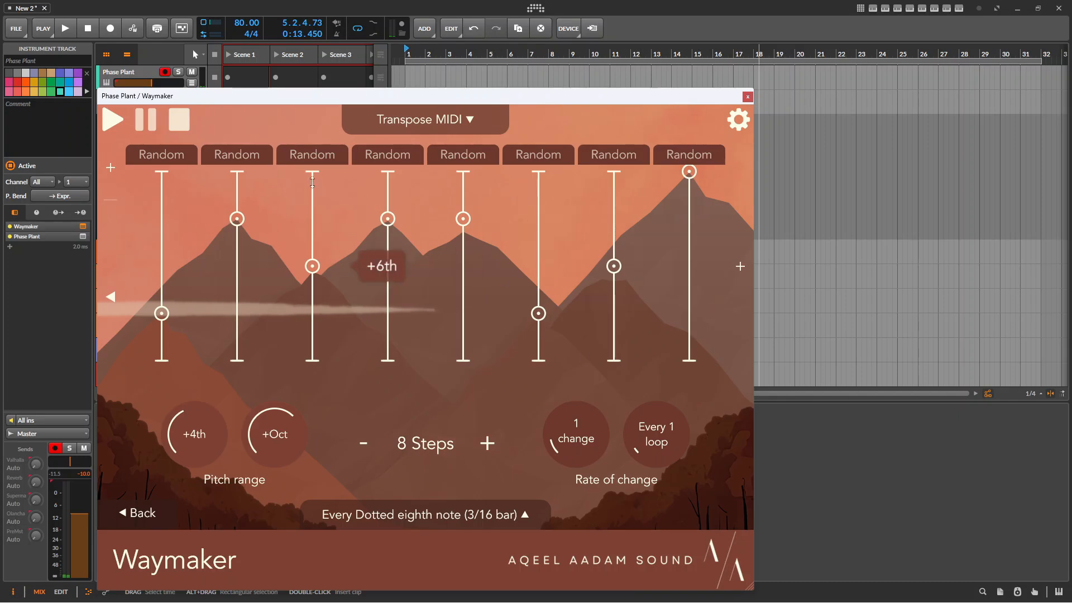
{"action": "left_click", "coordinate": [116, 123]}
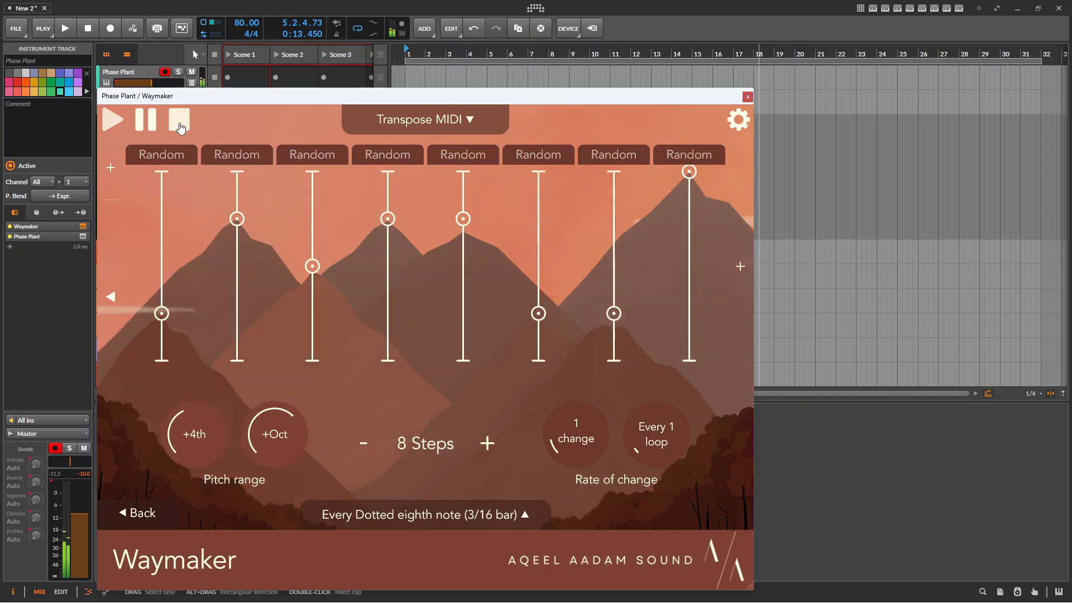
{"action": "left_click", "coordinate": [179, 124]}
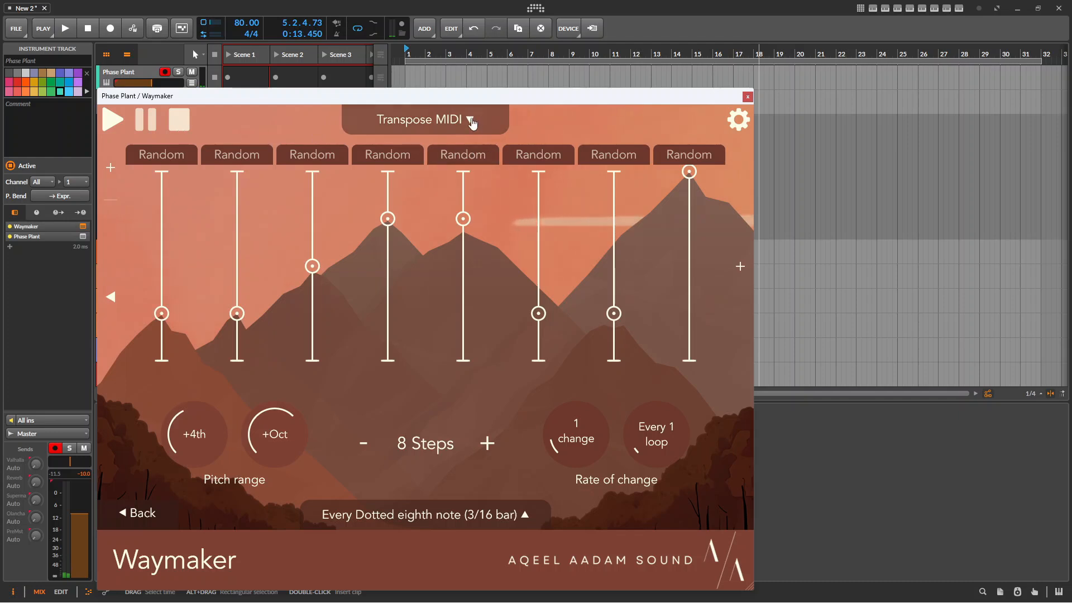
Switch the Morph sequencer's MIDI mode from Transpose to Generate and audition the chain.
{"action": "left_click", "coordinate": [470, 120]}
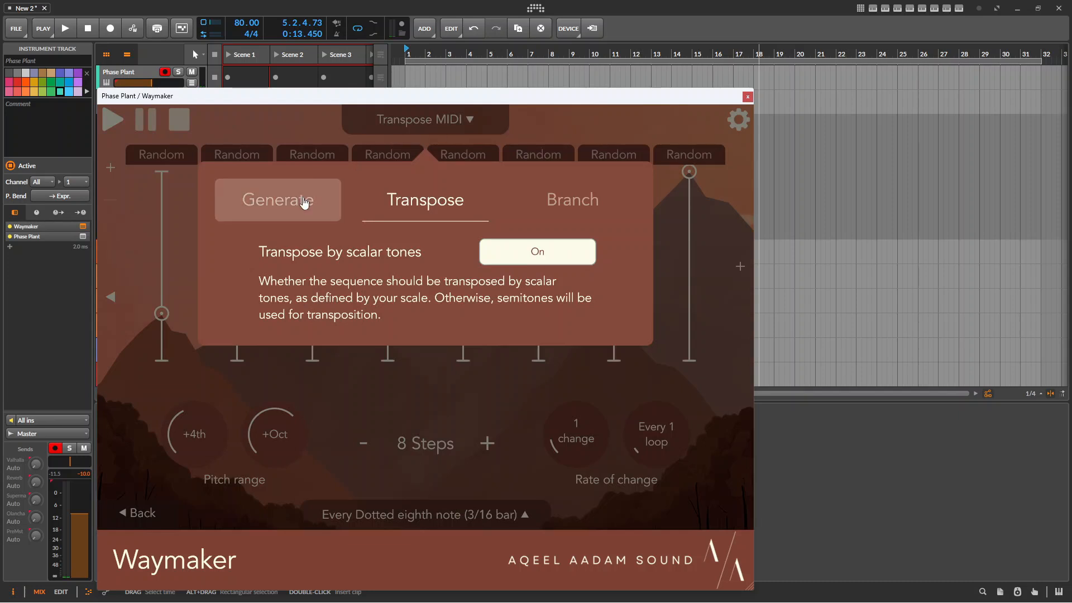
{"action": "left_click", "coordinate": [304, 201]}
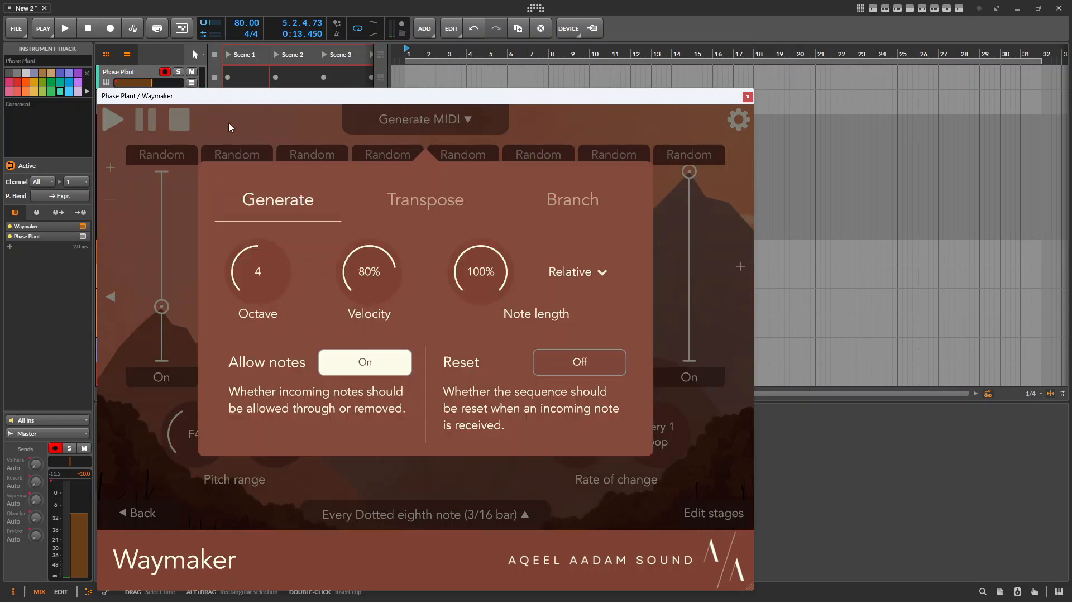
{"action": "left_click", "coordinate": [120, 124]}
{"action": "left_click", "coordinate": [120, 124]}
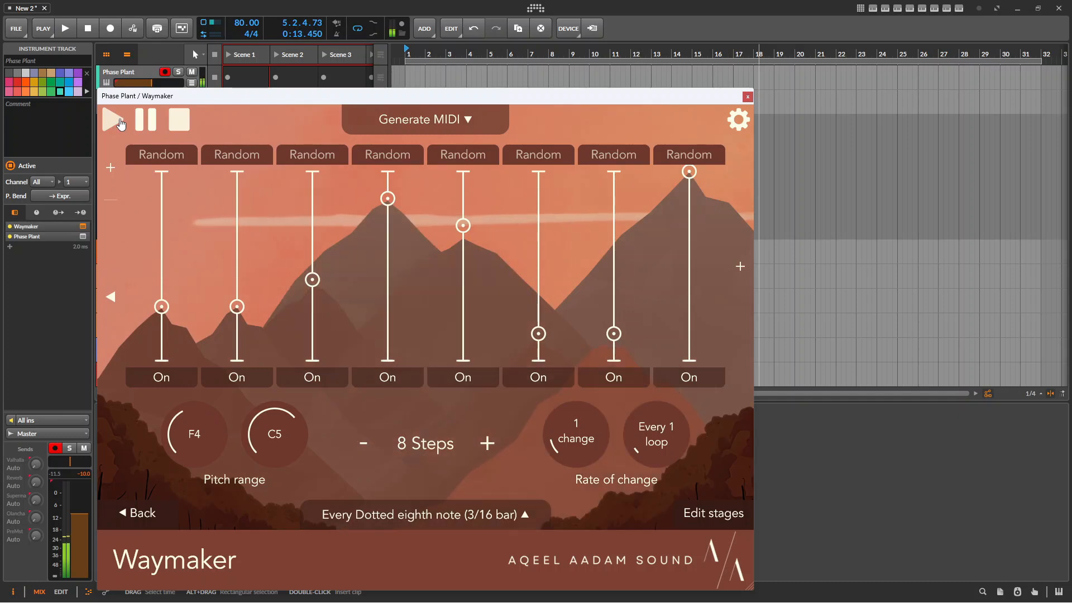
{"action": "left_click", "coordinate": [188, 125]}
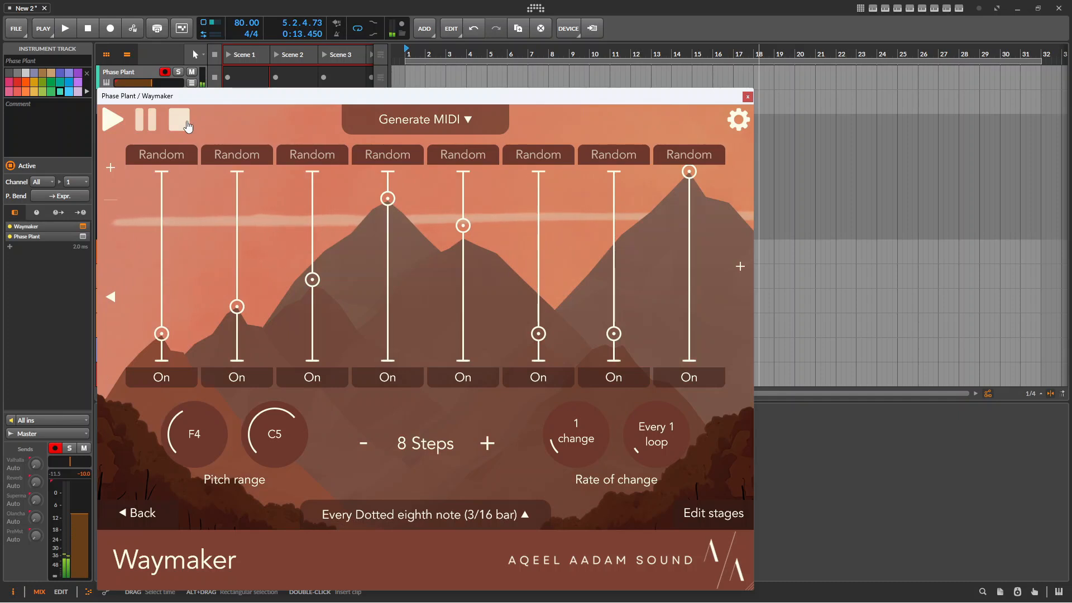
Switch the Morph sequencer's MIDI mode to Branch with a 20% probability, and audition the chain.
{"action": "left_click", "coordinate": [425, 119]}
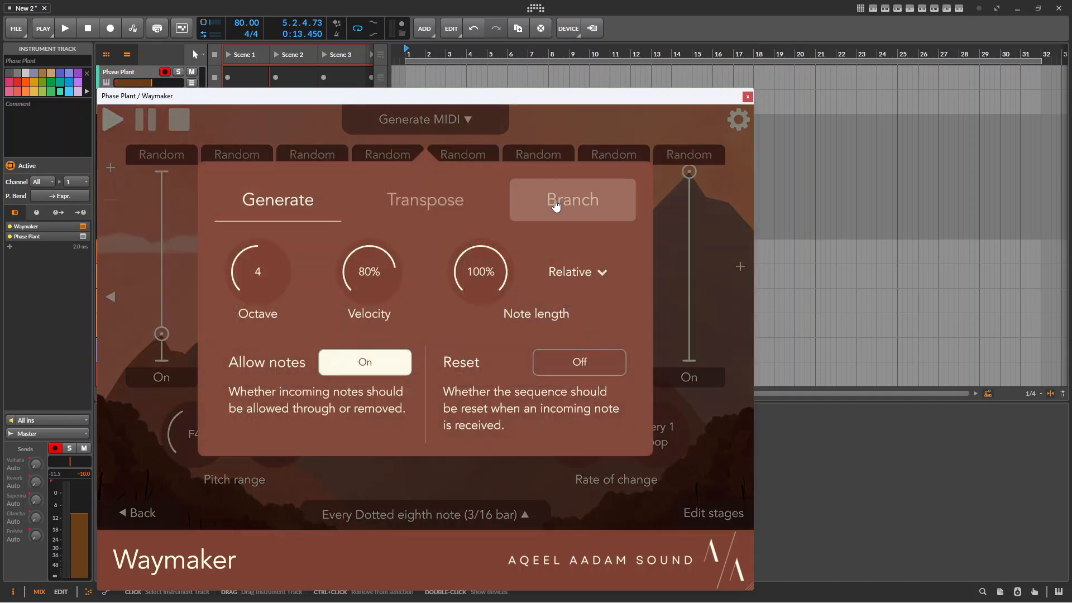
{"action": "left_click", "coordinate": [556, 205]}
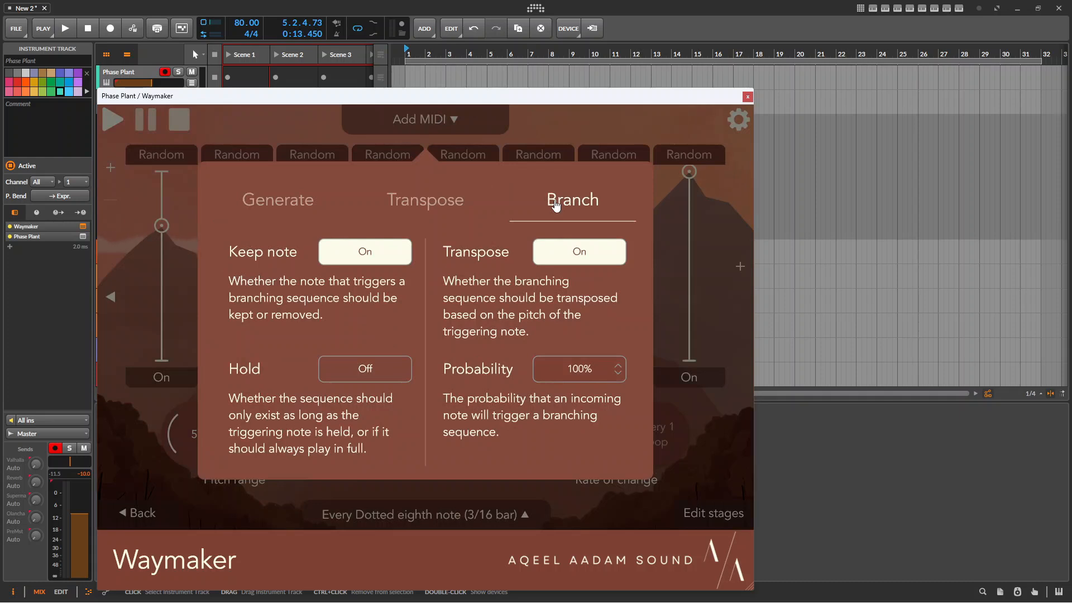
{"action": "left_click_drag", "start_coordinate": [581, 371], "coordinate": [609, 495]}
{"action": "left_click_drag", "start_coordinate": [583, 376], "coordinate": [586, 410]}
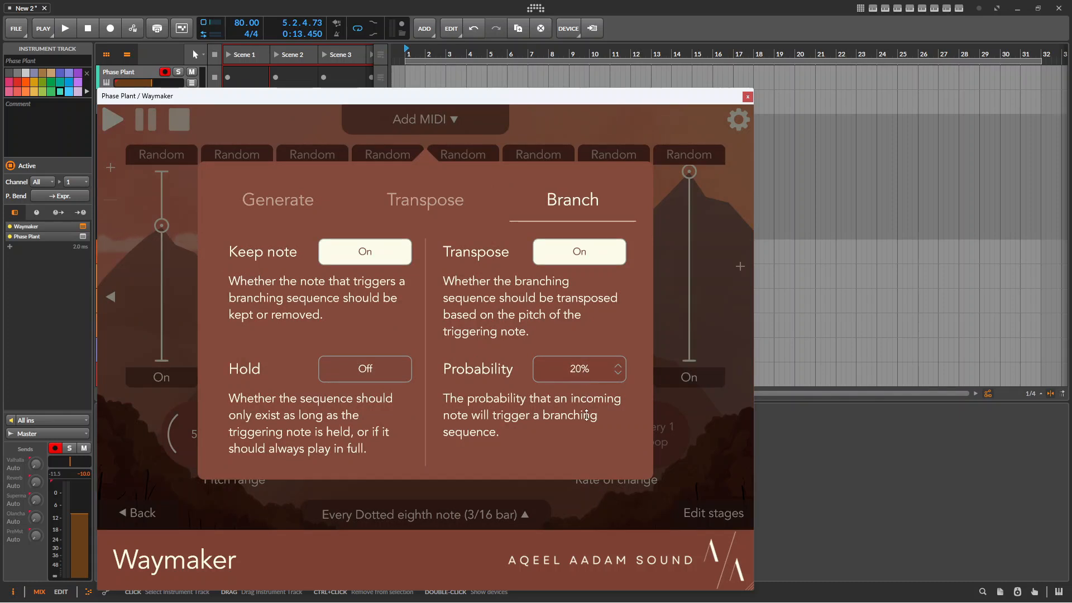
{"action": "left_click", "coordinate": [109, 127]}
{"action": "left_click", "coordinate": [109, 128]}
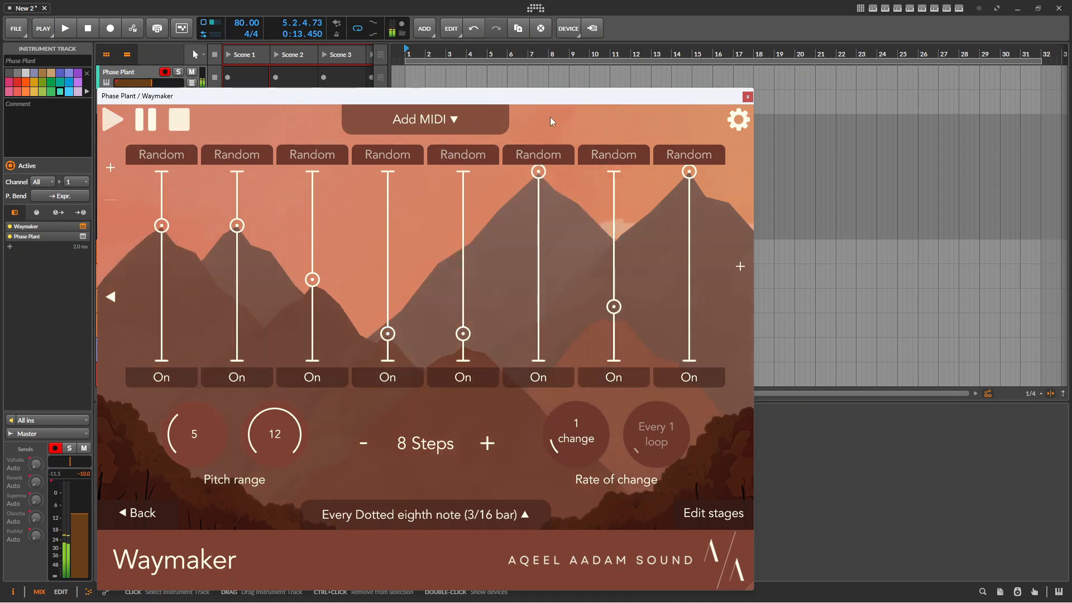
{"action": "left_click", "coordinate": [452, 120]}
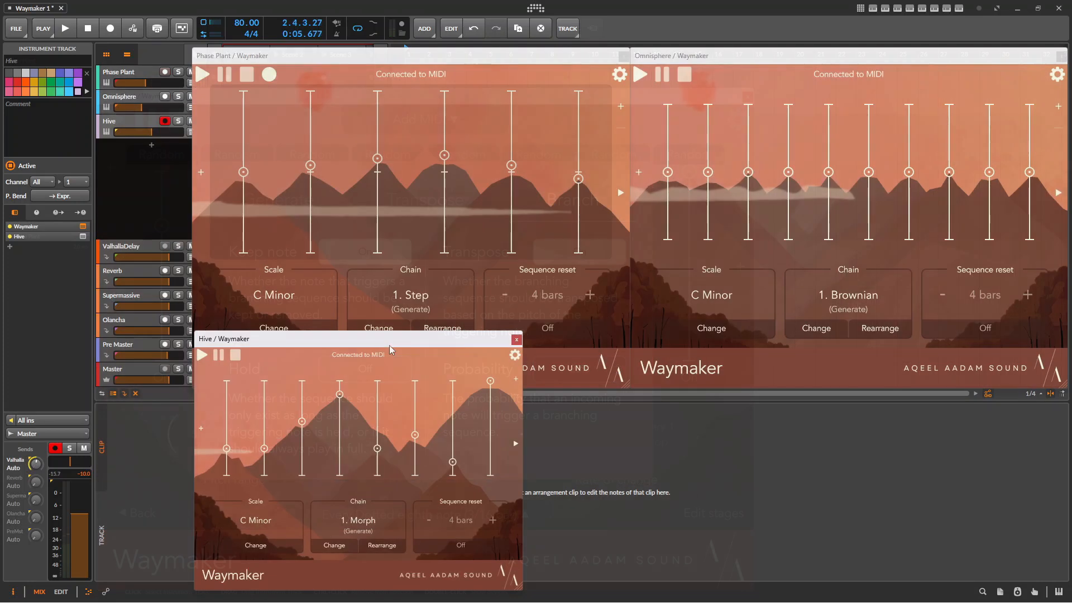
Audition the Step, Brownian and Morph Waymaker instances together, starting and stopping the project's playback three times.
{"action": "left_click", "coordinate": [390, 344]}
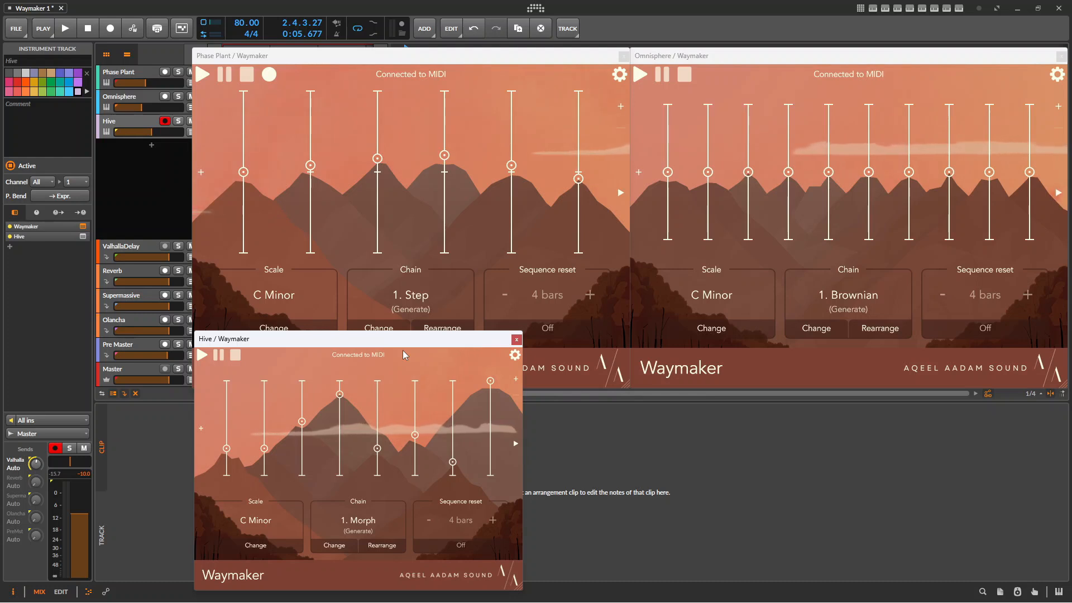
{"action": "left_click", "coordinate": [65, 28]}
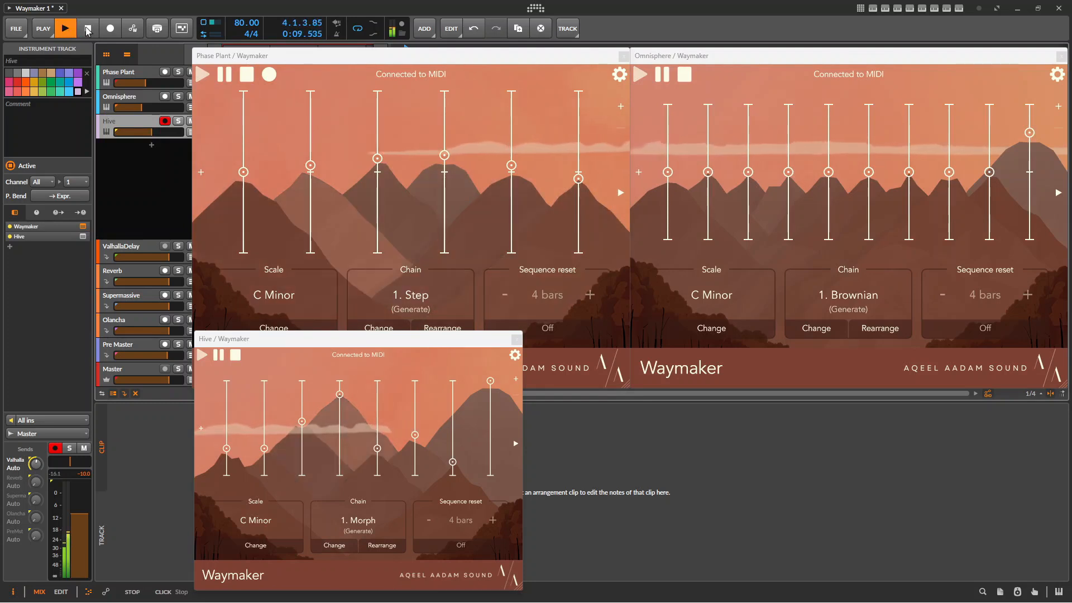
{"action": "left_click", "coordinate": [88, 29]}
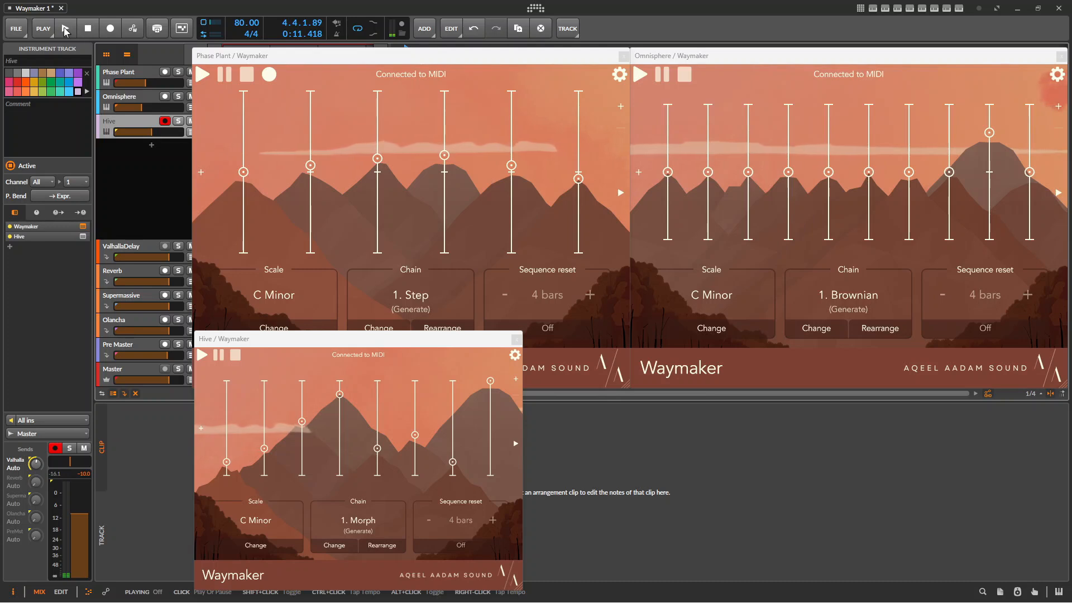
{"action": "left_click", "coordinate": [65, 29]}
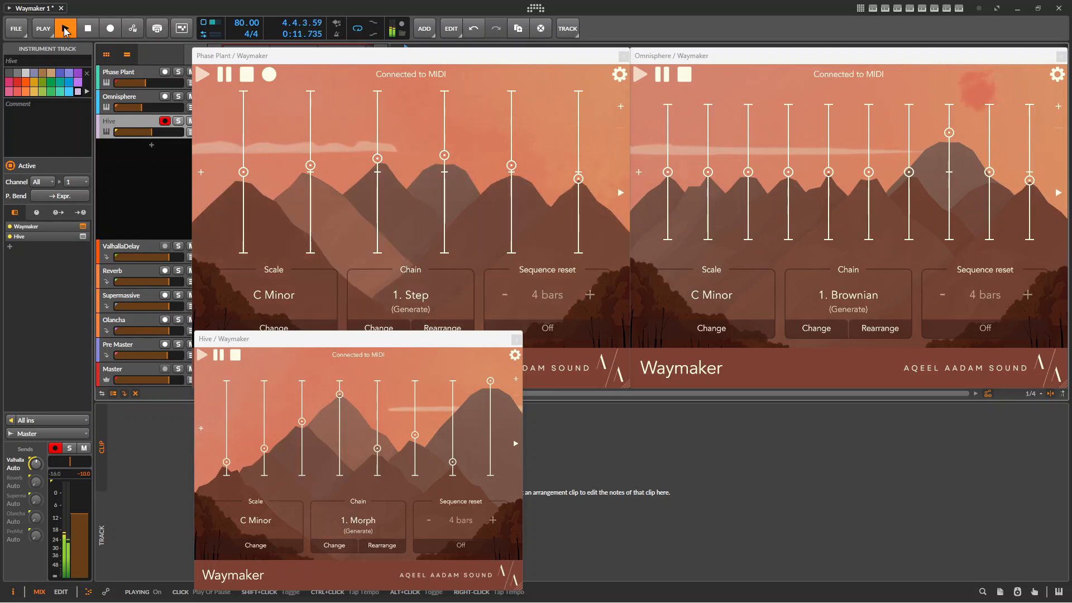
{"action": "left_click", "coordinate": [85, 31]}
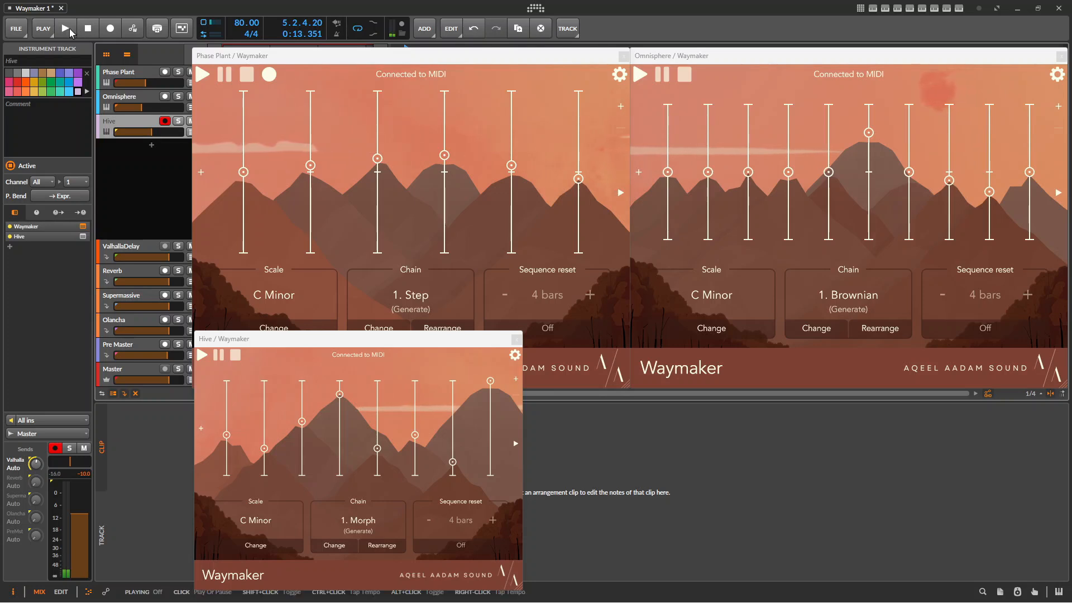
{"action": "left_click", "coordinate": [69, 32]}
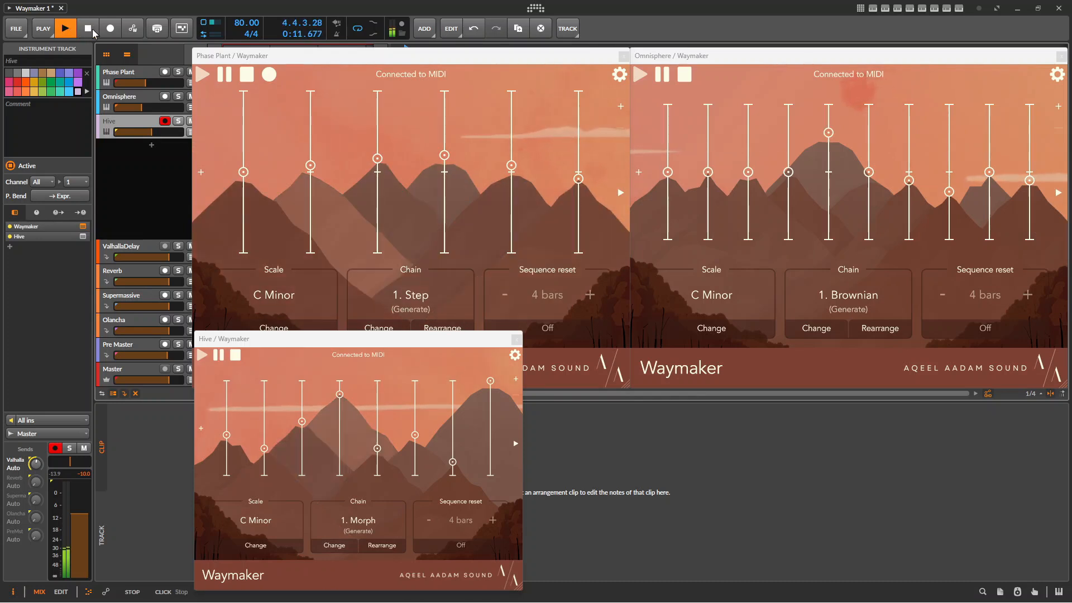
{"action": "left_click", "coordinate": [93, 30]}
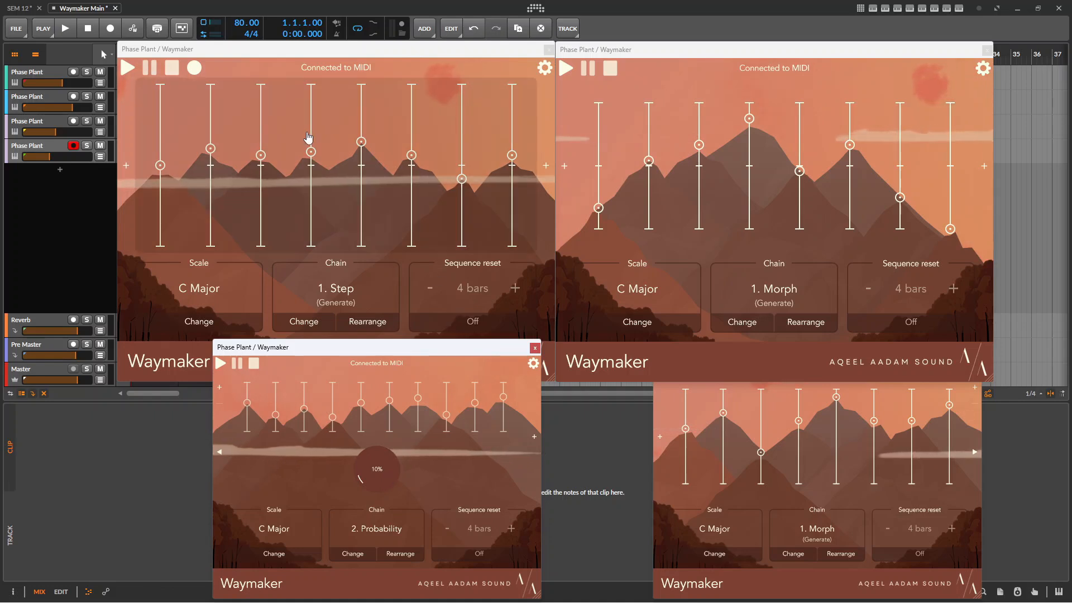
Start the Step, Morph and Probability Waymaker instances one after another, and bring the second Morph instance to the front.
{"action": "left_click", "coordinate": [127, 70]}
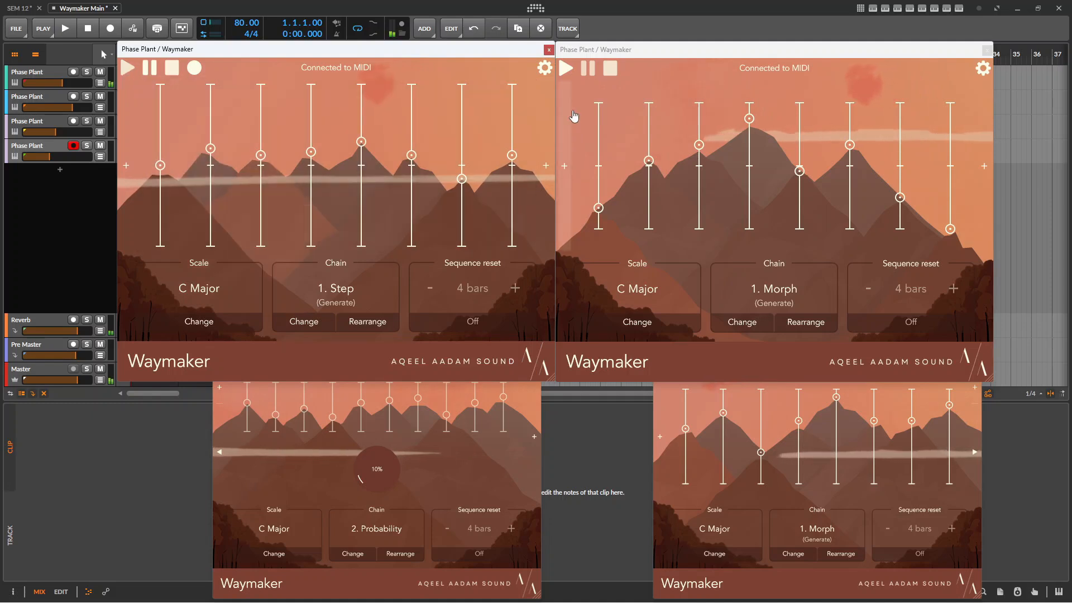
{"action": "left_click", "coordinate": [566, 73]}
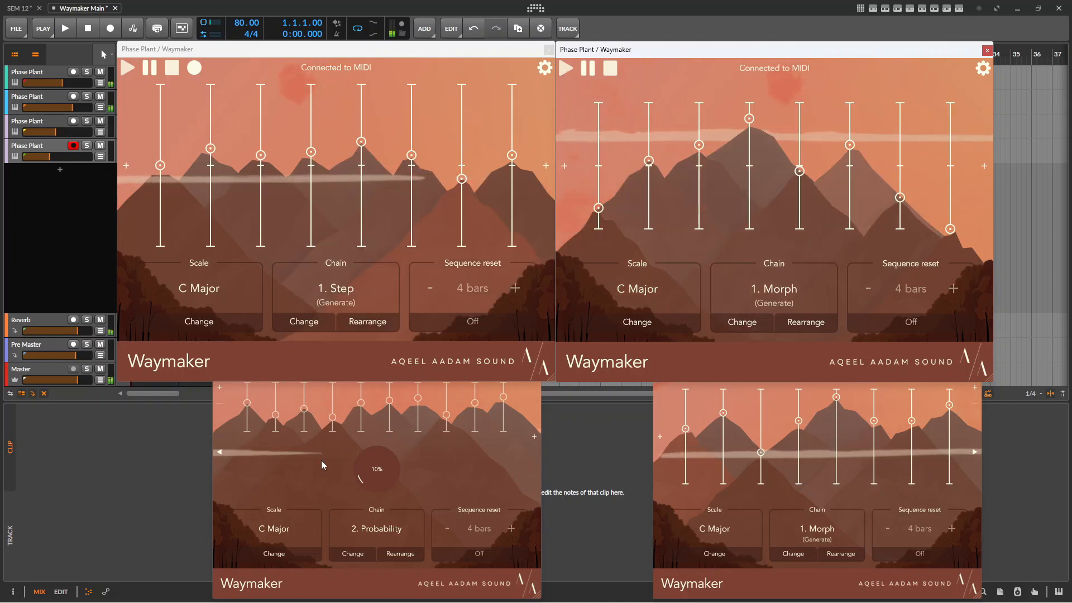
{"action": "left_click", "coordinate": [261, 471]}
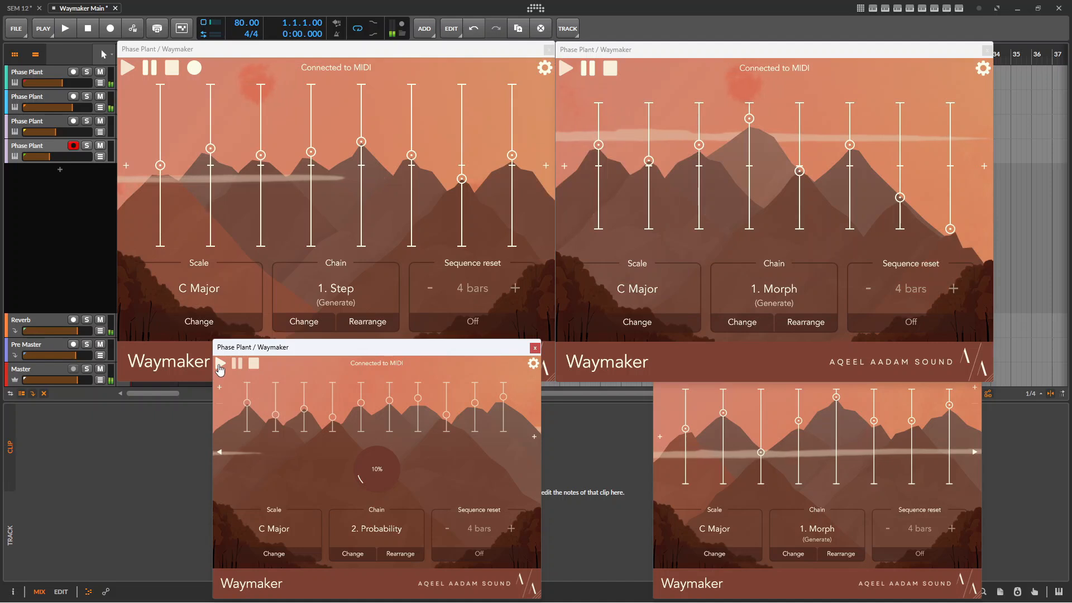
{"action": "left_click", "coordinate": [220, 363]}
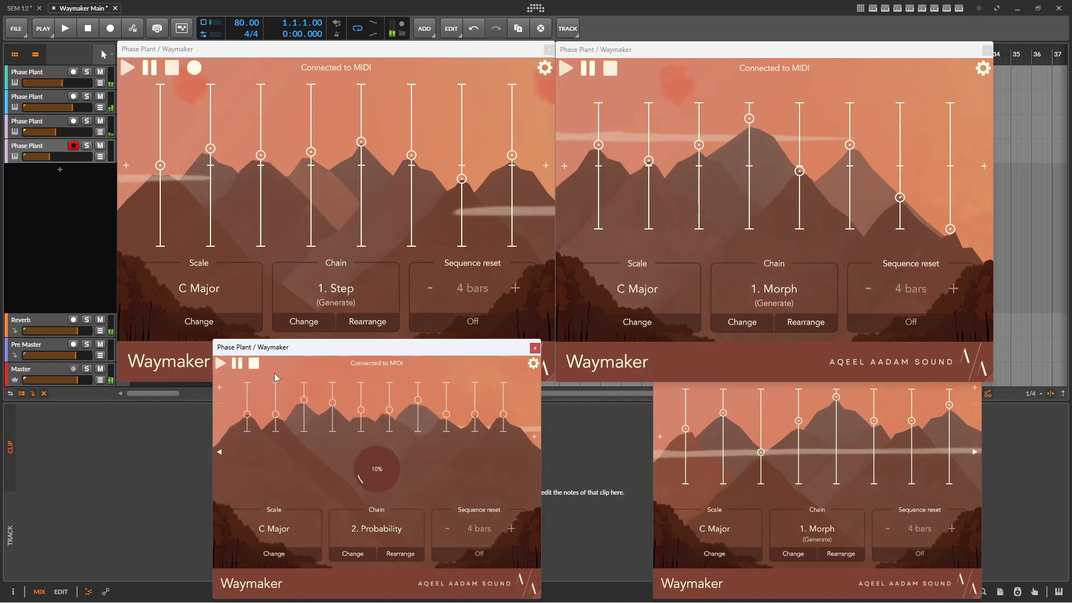
{"action": "left_click", "coordinate": [669, 400]}
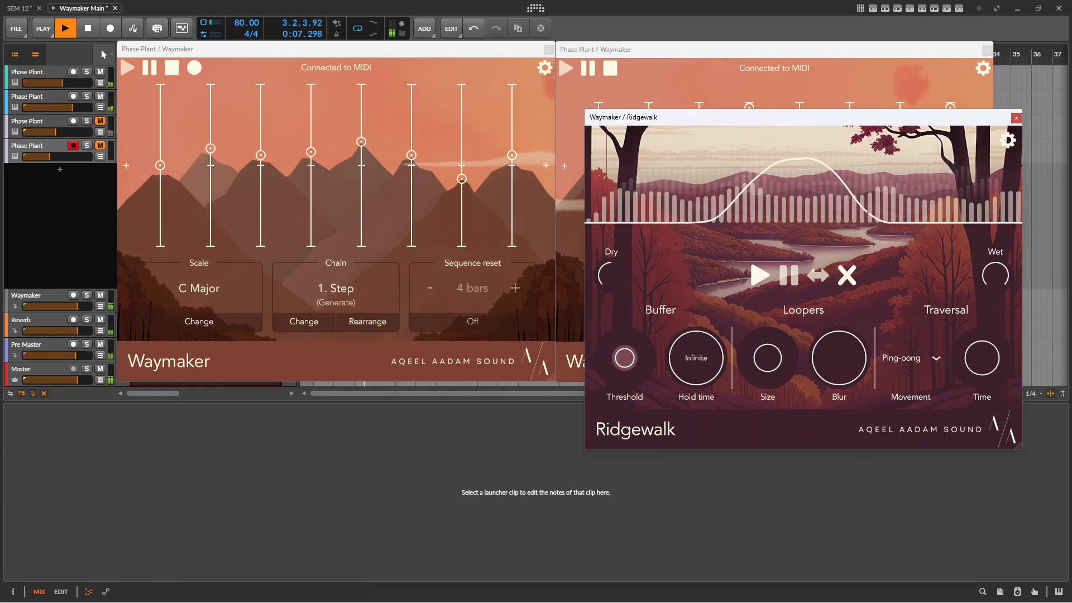
Place the new Waymaker window beside Ridgewalk, connect it as Ridgewalk's controller and browse the available sequencers.
{"action": "left_click_drag", "start_coordinate": [1071, 169], "coordinate": [441, 122]}
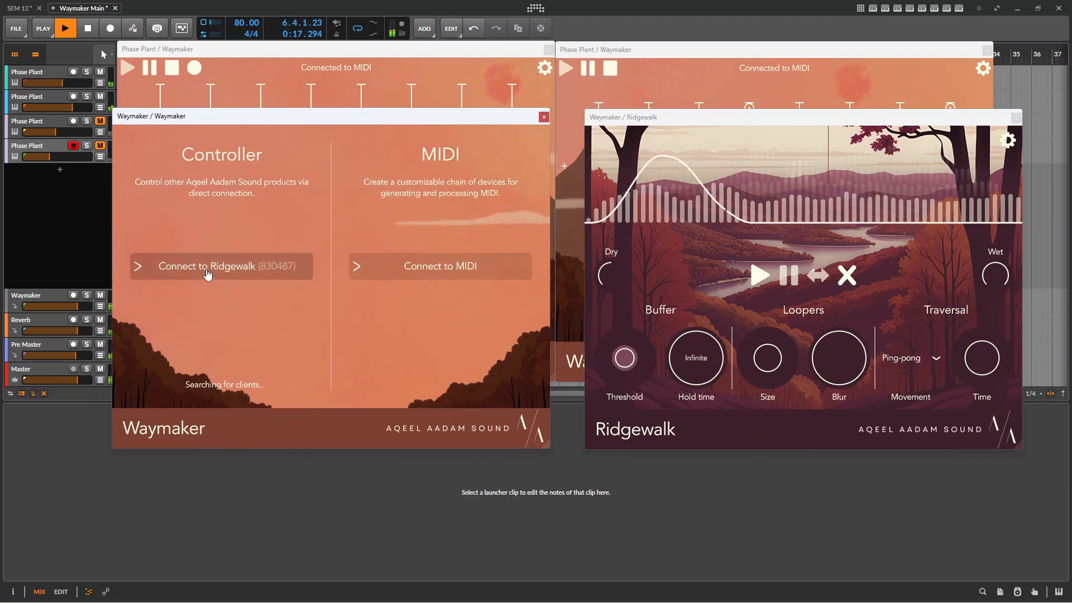
{"action": "left_click", "coordinate": [207, 273]}
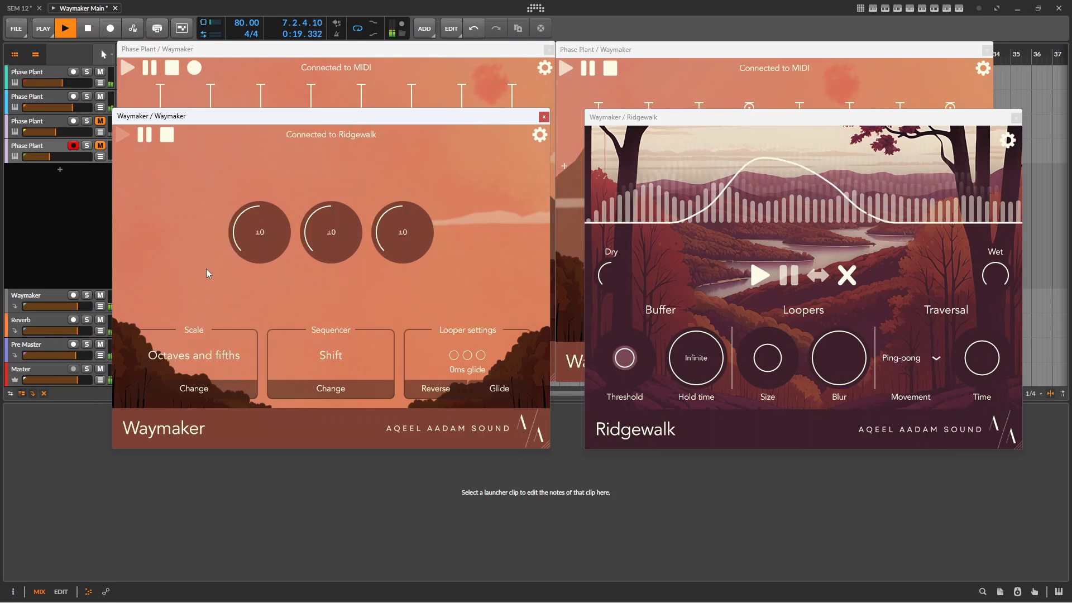
{"action": "left_click", "coordinate": [337, 396]}
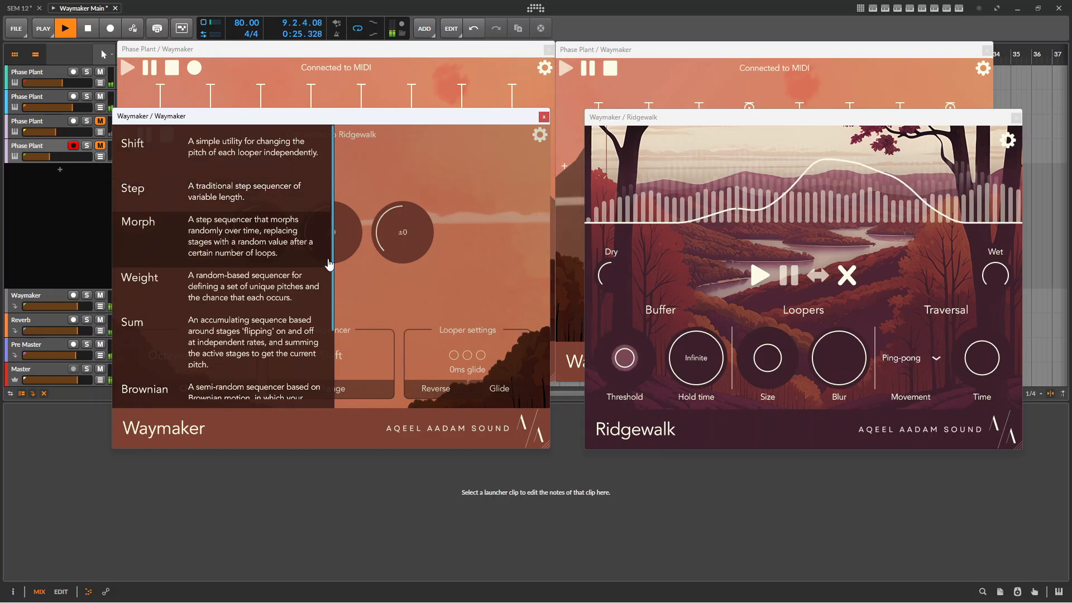
{"action": "mouse_move", "coordinate": [333, 263]}
{"action": "left_mouse_down"}
{"action": "mouse_move", "coordinate": [334, 351]}
{"action": "mouse_move", "coordinate": [337, 265]}
{"action": "left_mouse_up"}
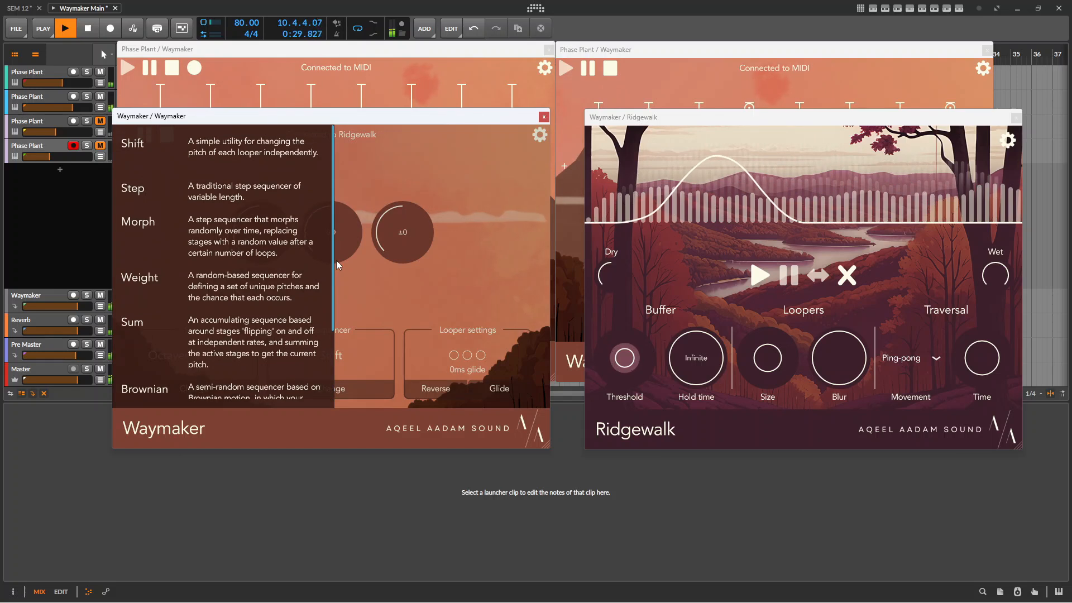
{"action": "left_click", "coordinate": [407, 282]}
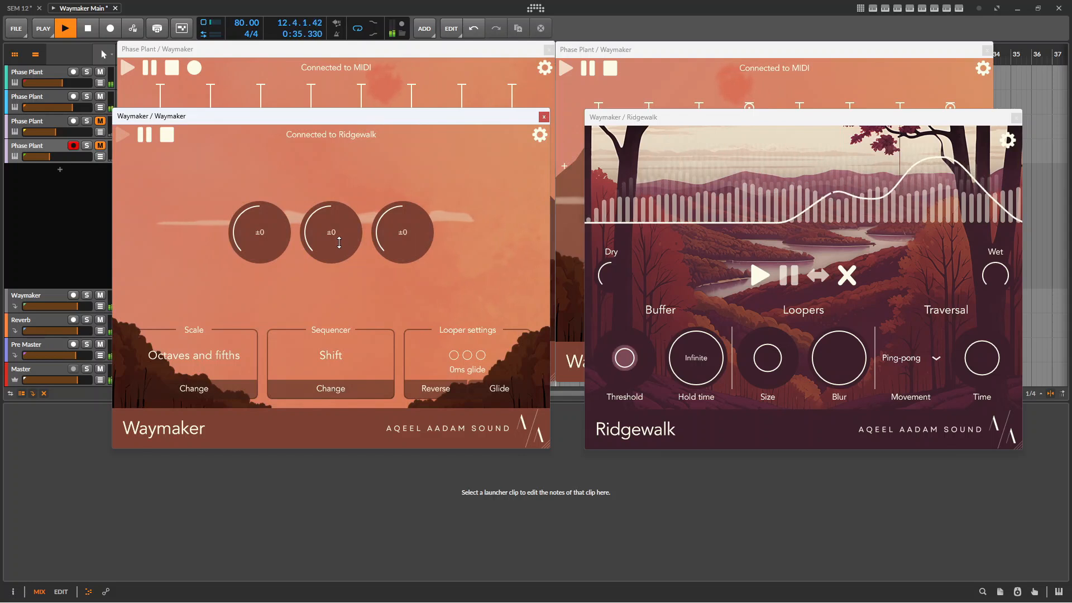
Shift Ridgewalk's three loopers to +7, +12 and +24, from first to third, during playback.
{"action": "left_click_drag", "start_coordinate": [338, 243], "coordinate": [341, 231]}
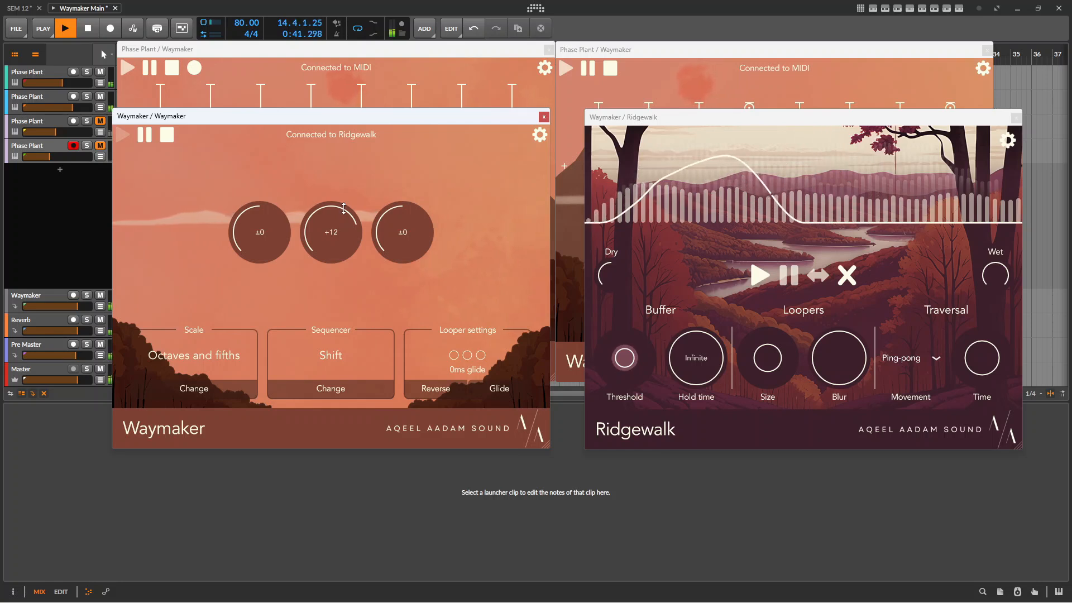
{"action": "left_click_drag", "start_coordinate": [269, 247], "coordinate": [271, 235]}
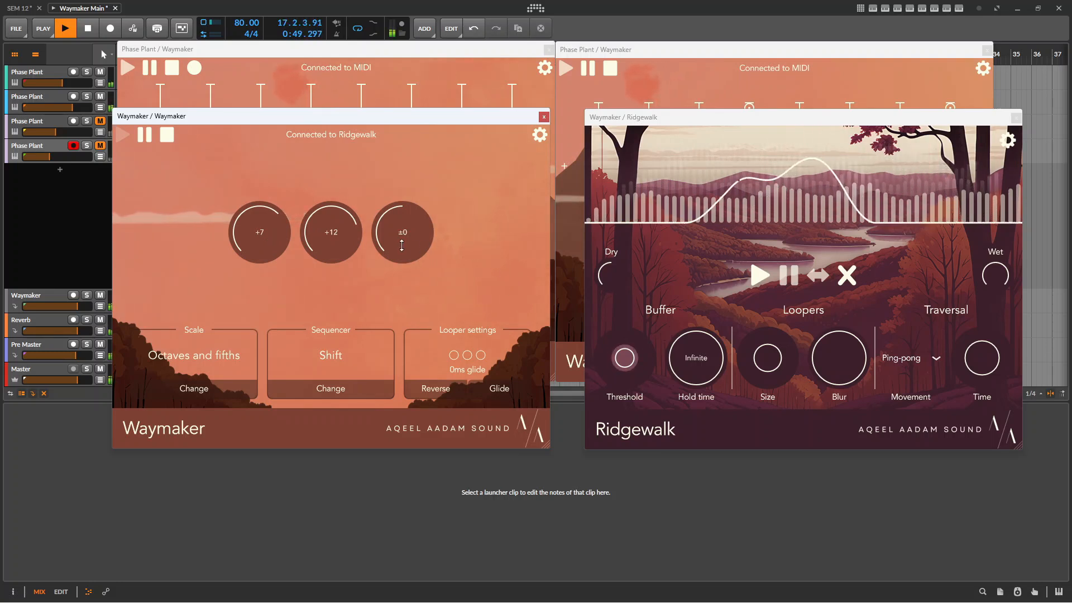
{"action": "left_click_drag", "start_coordinate": [400, 228], "coordinate": [407, 162]}
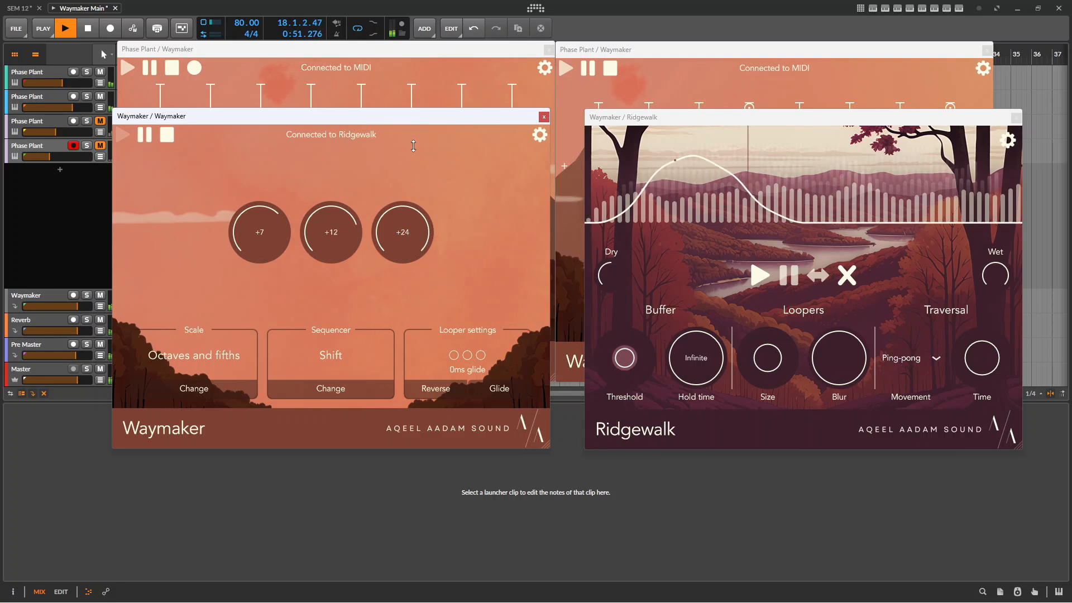